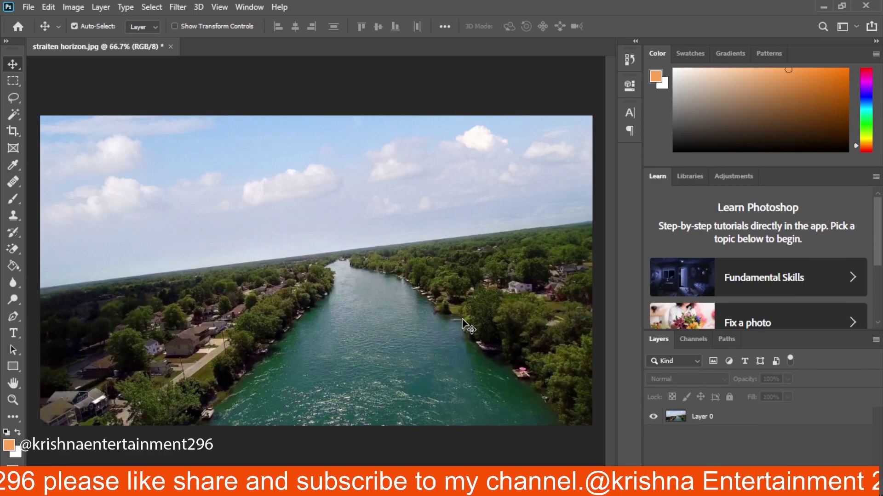
Step: Activate the Crop tool after browsing its Crop, Perspective Crop and Slice flyout
left_click(17, 132)
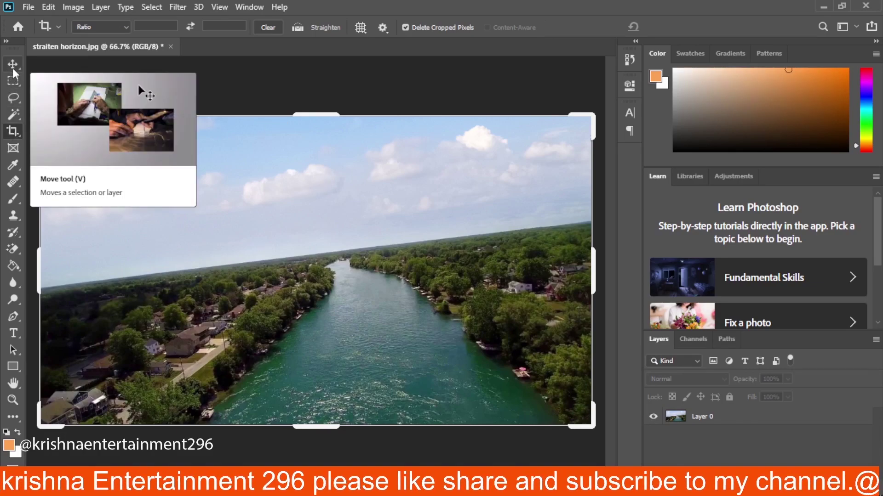
right_click(17, 134)
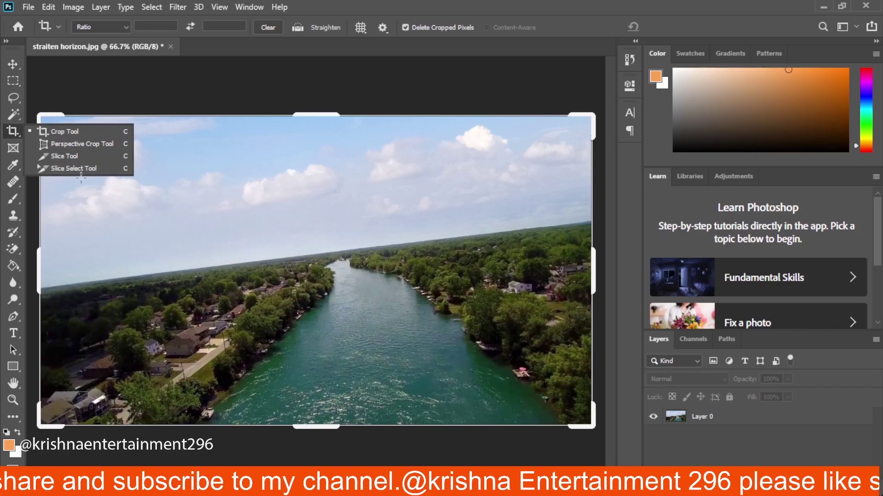
left_click(13, 131)
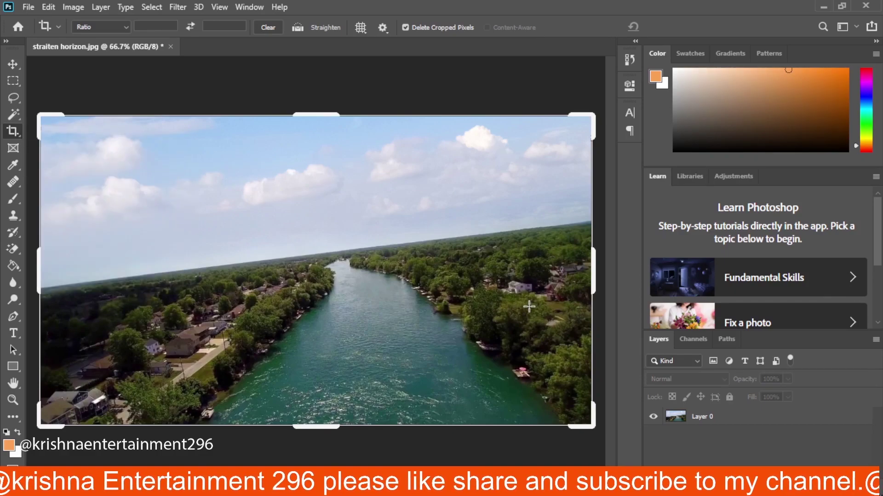
right_click(14, 131)
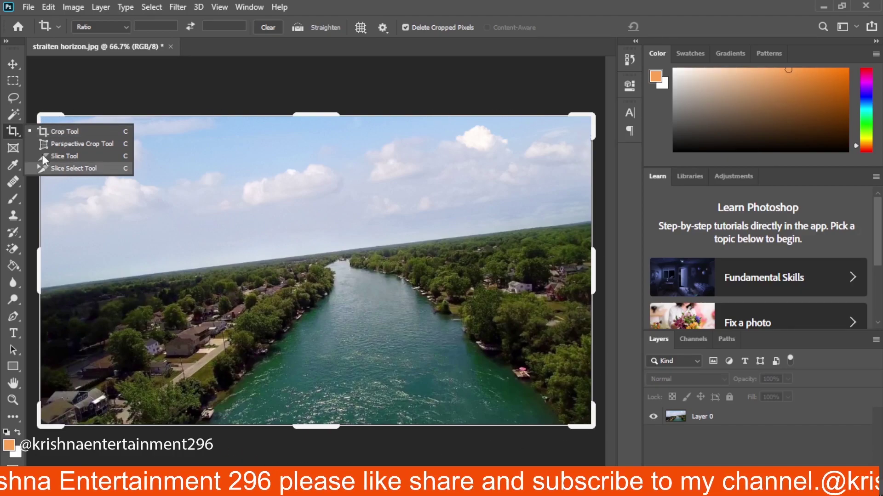
left_click(16, 63)
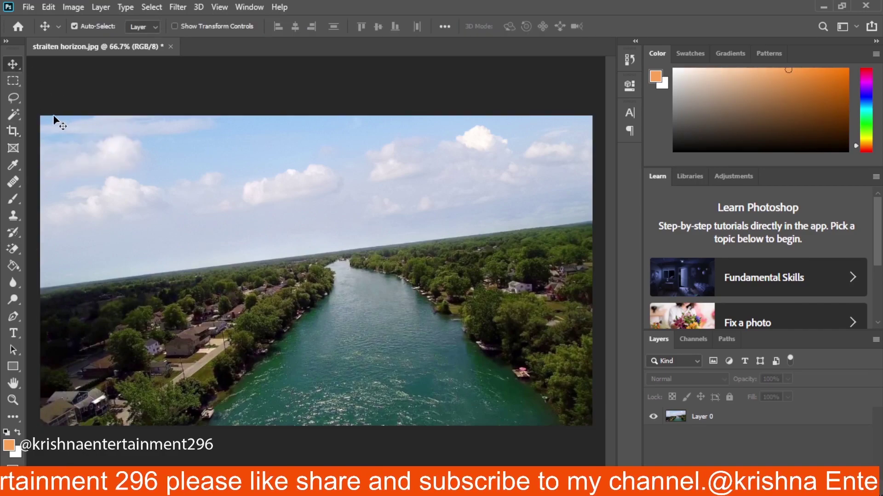
left_click(13, 131)
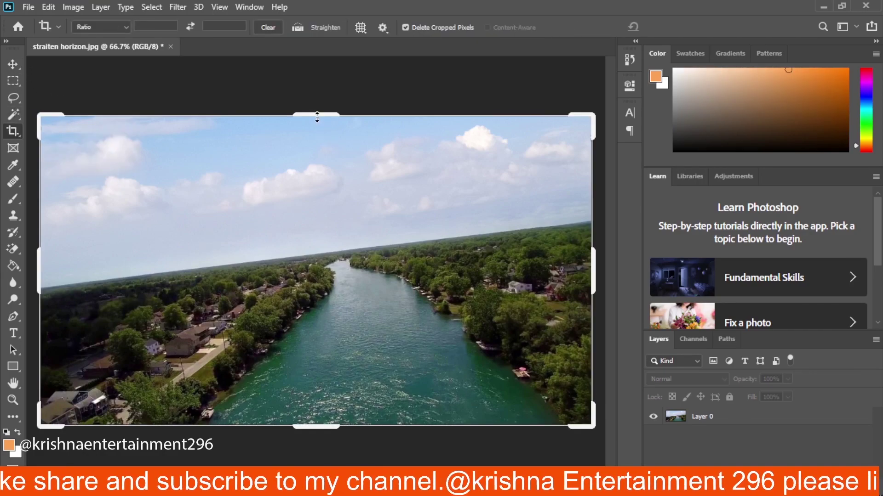
left_click_drag(317, 111, 317, 90)
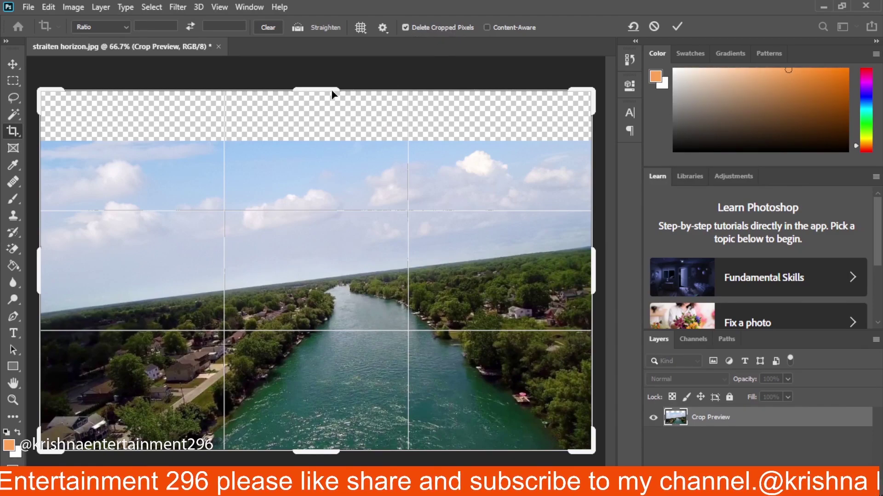
left_click_drag(330, 88, 329, 112)
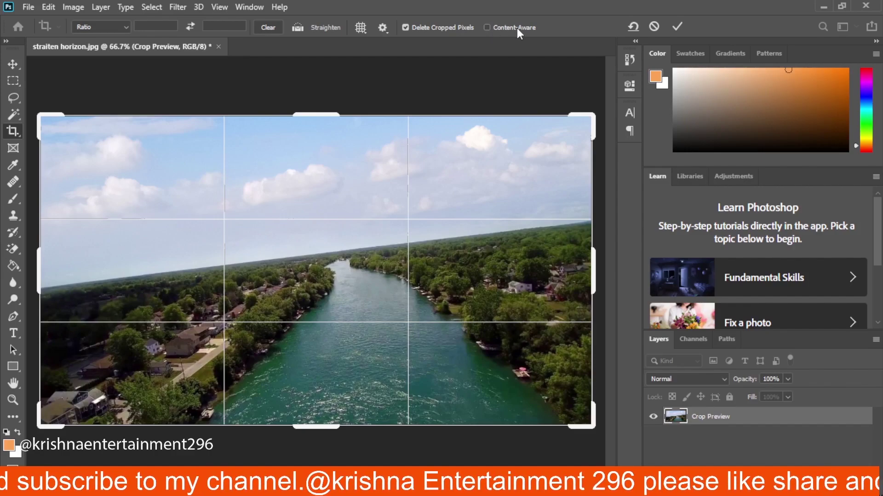
left_click(124, 28)
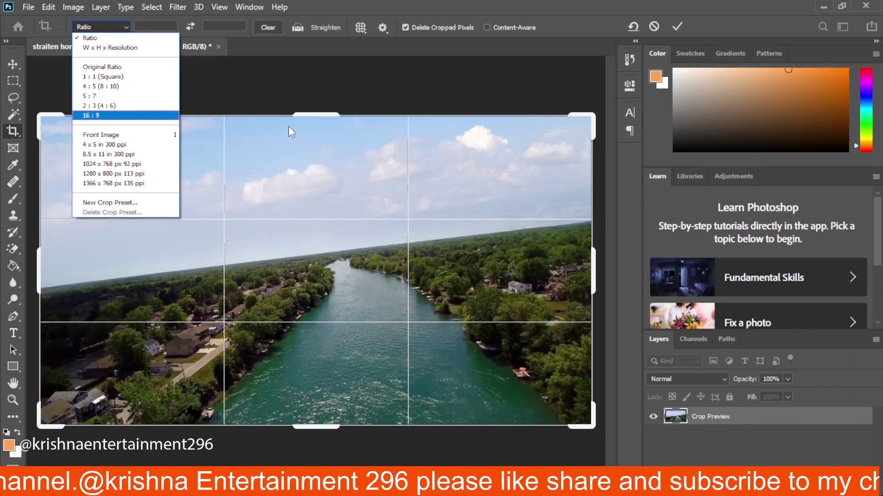
left_click(309, 109)
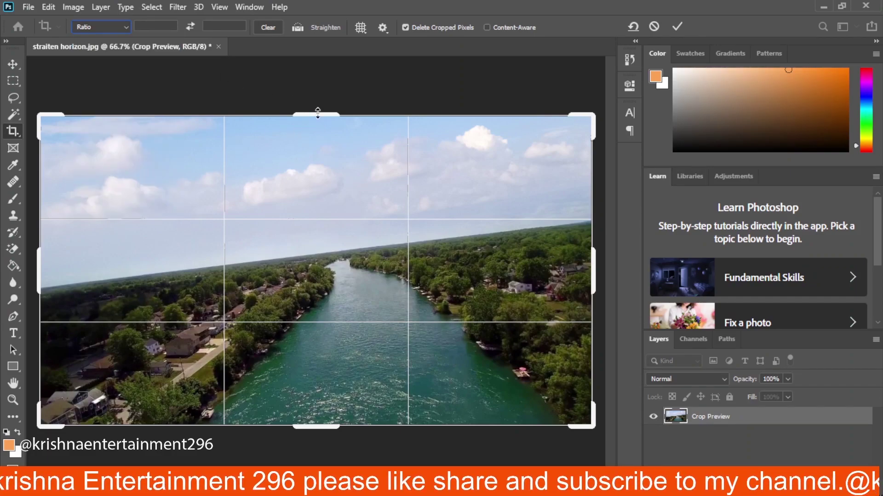
left_click_drag(316, 114, 317, 120)
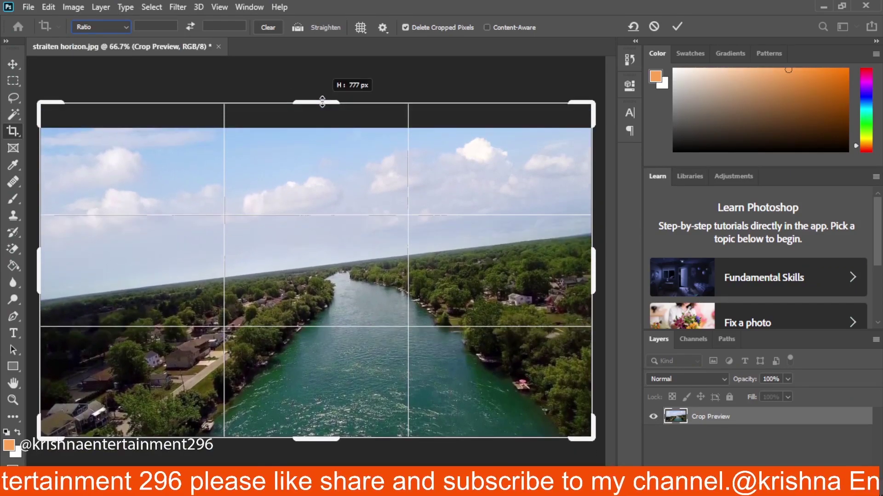
left_click_drag(317, 120, 317, 113)
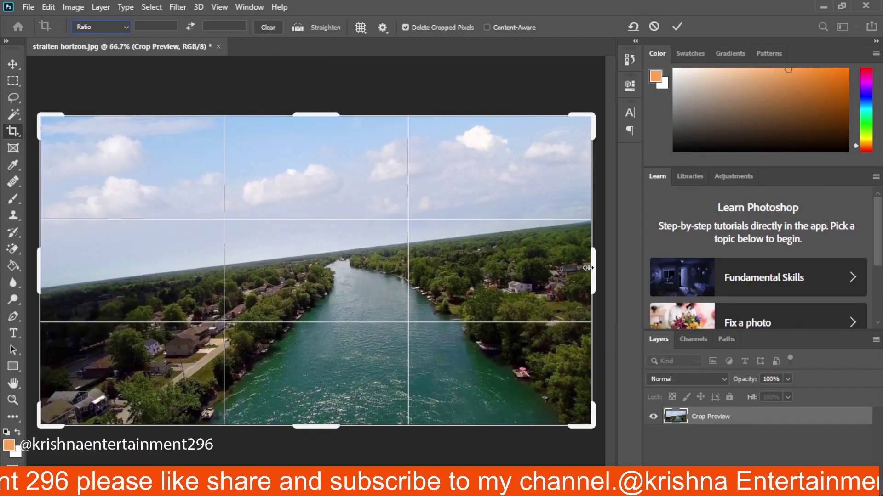
left_click(122, 27)
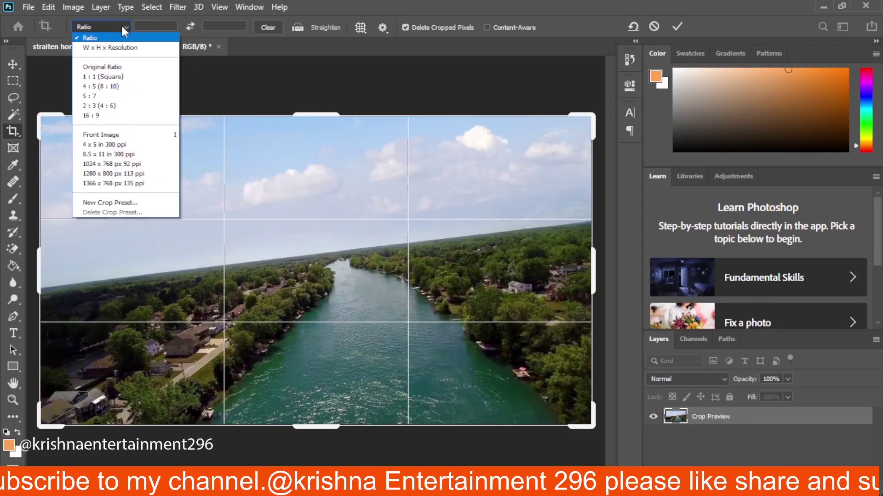
left_click(97, 67)
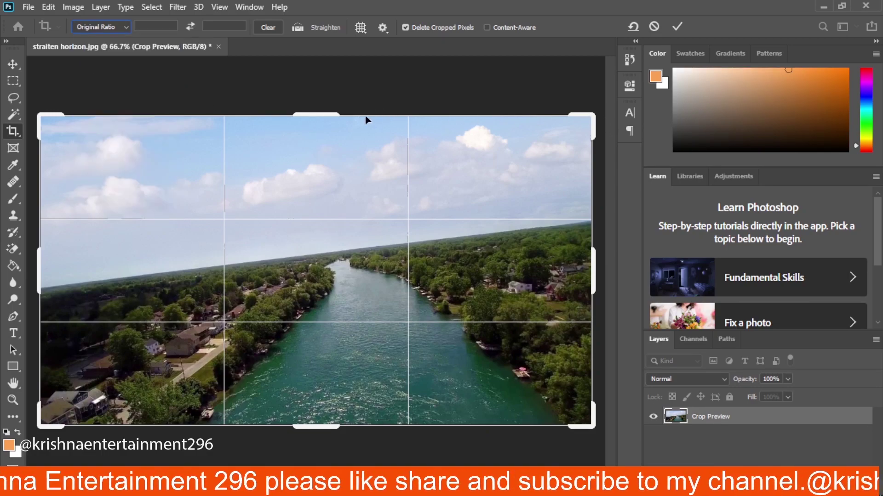
mouse_move(325, 116)
left_mouse_down()
mouse_move(307, 181)
mouse_move(323, 118)
mouse_move(312, 138)
mouse_move(317, 172)
mouse_move(311, 158)
mouse_move(325, 114)
mouse_move(304, 192)
mouse_move(332, 111)
mouse_move(322, 198)
mouse_move(366, 115)
left_mouse_up()
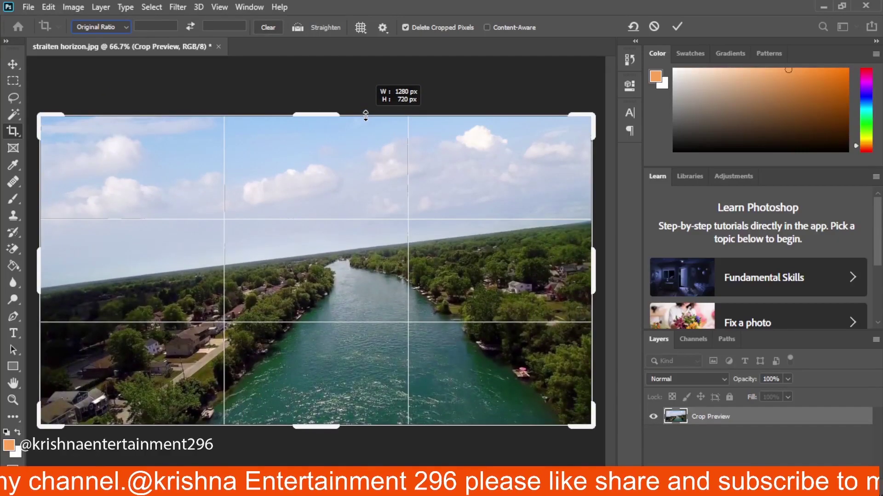
left_click(101, 26)
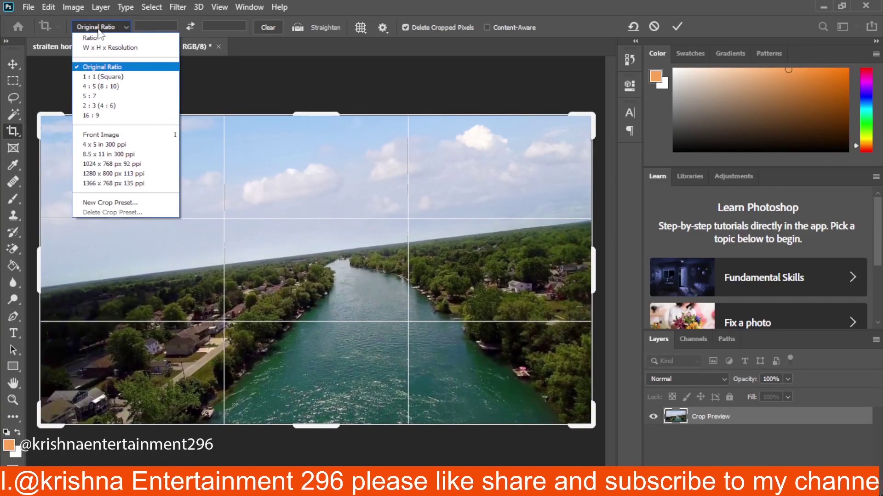
left_click(106, 37)
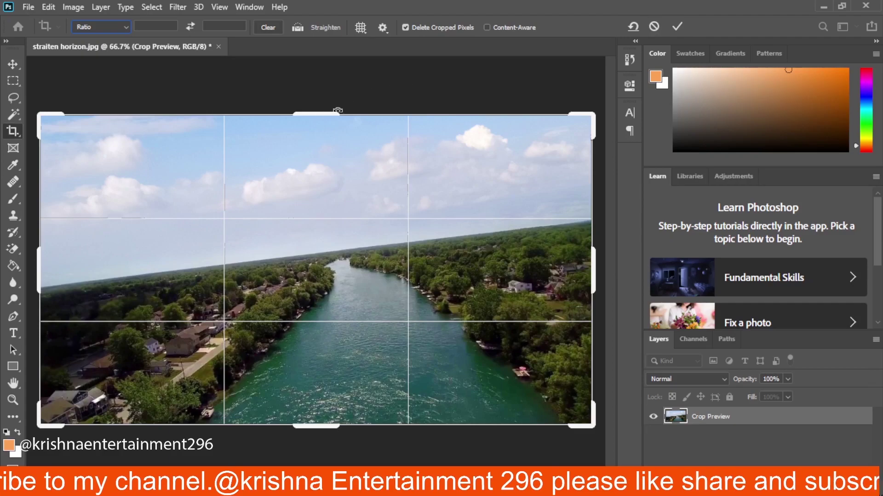
mouse_move(337, 112)
left_mouse_down()
mouse_move(337, 84)
mouse_move(320, 116)
left_mouse_up()
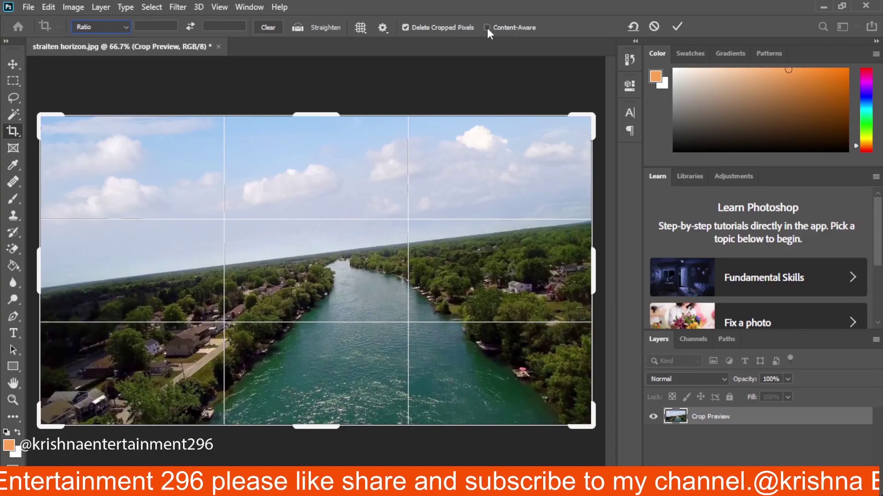
Step: Raise the top crop edge above the photo and content-aware fill the new strip with sky
key("Return")
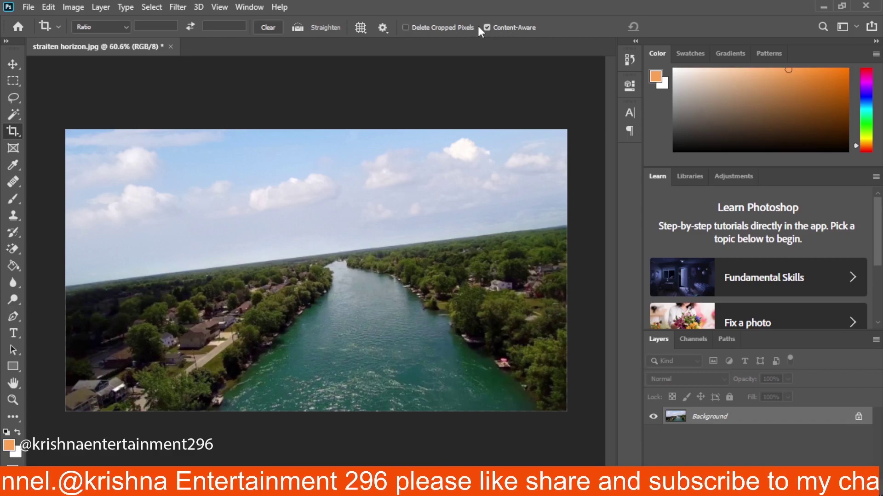
left_click(15, 131)
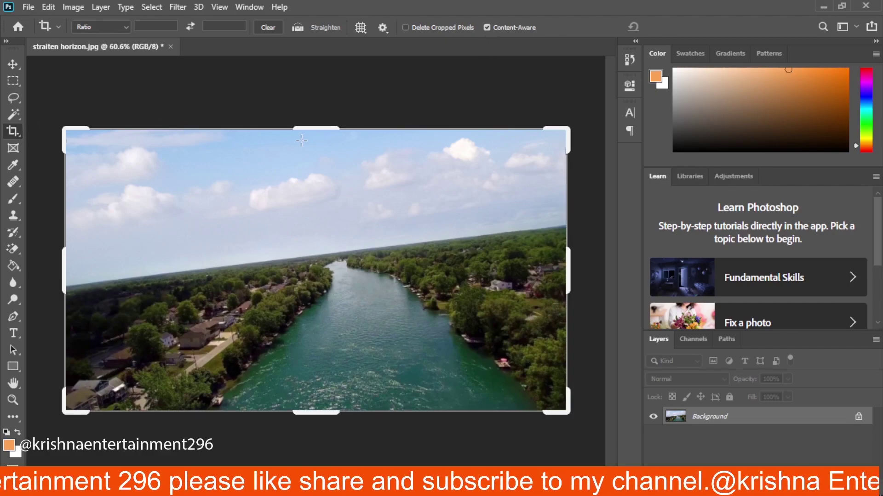
left_click_drag(329, 127, 331, 104)
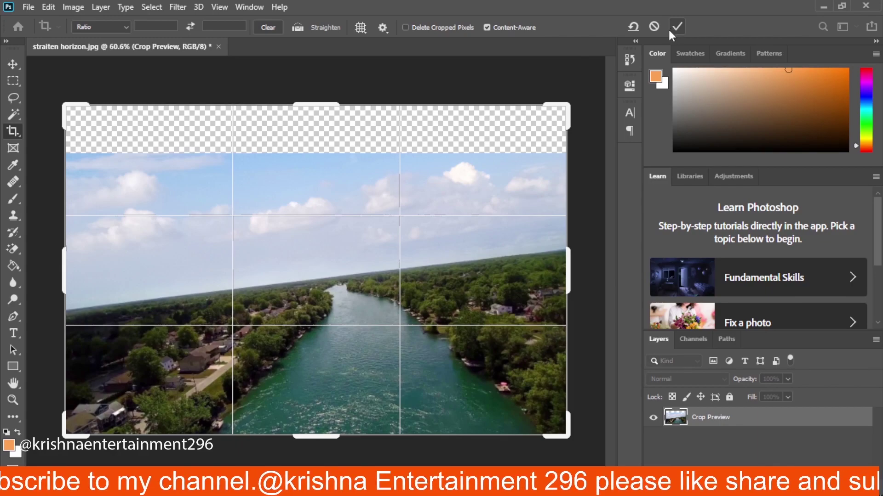
key("Return")
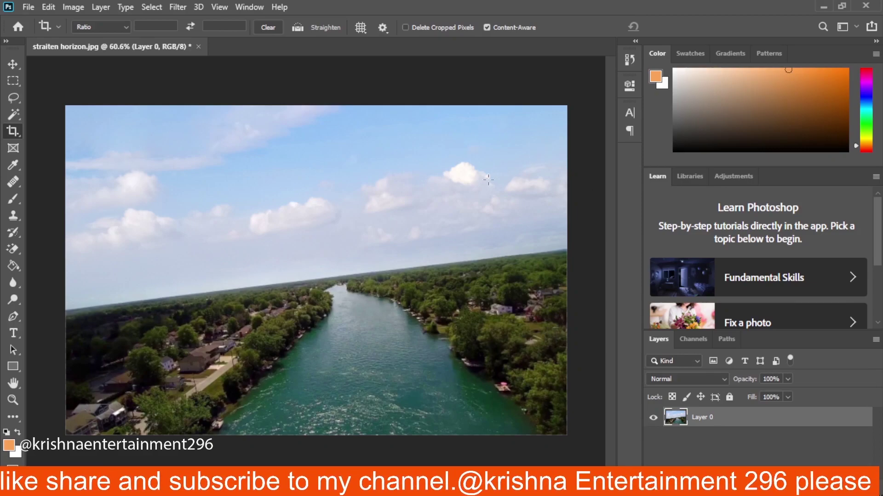
scroll(164, 98, "down", 1)
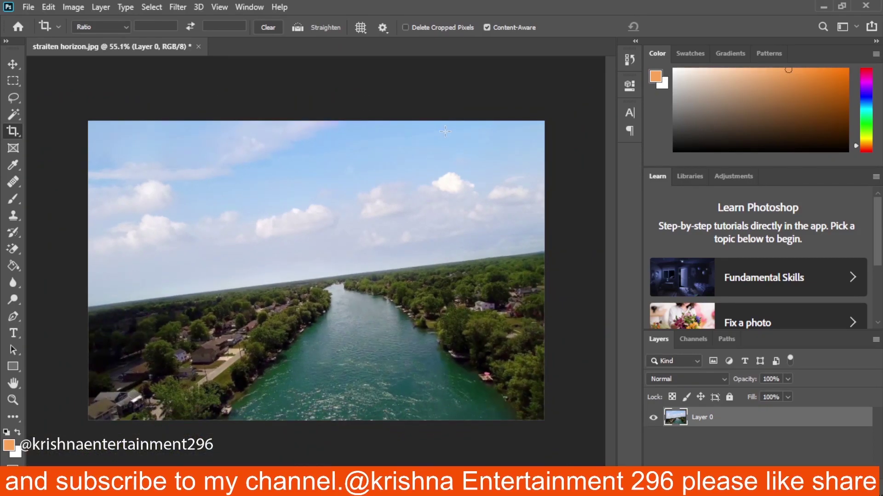
scroll(444, 132, "down", 2)
scroll(443, 134, "up", 2)
scroll(414, 138, "down", 2)
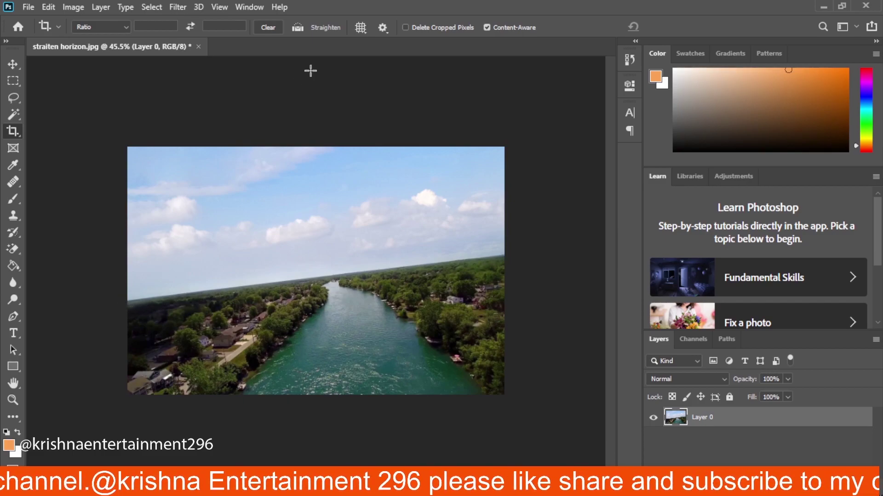
Step: Straighten the photo by tracing the tilted horizon with Straighten, then commit the crop
left_click(298, 27)
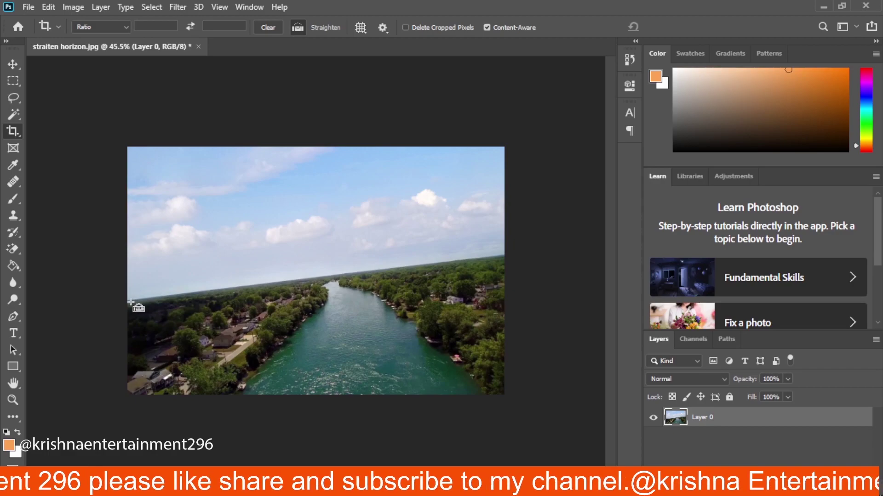
left_click_drag(127, 302, 504, 255)
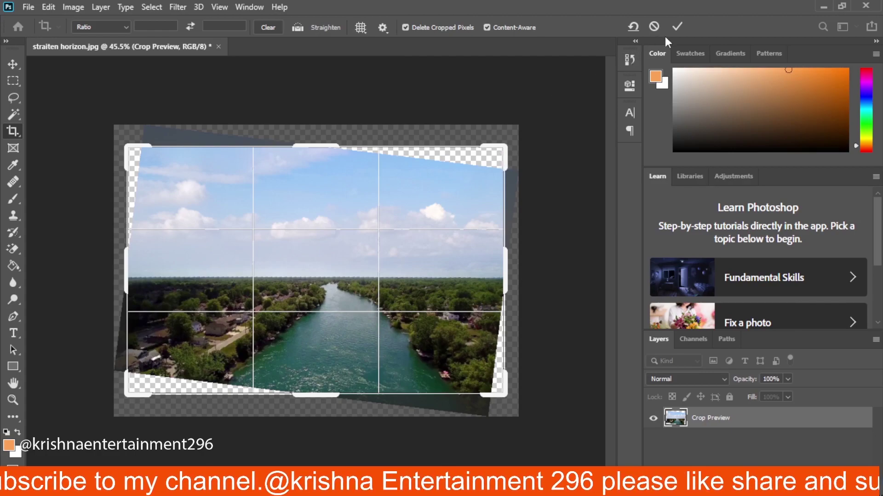
left_click(677, 28)
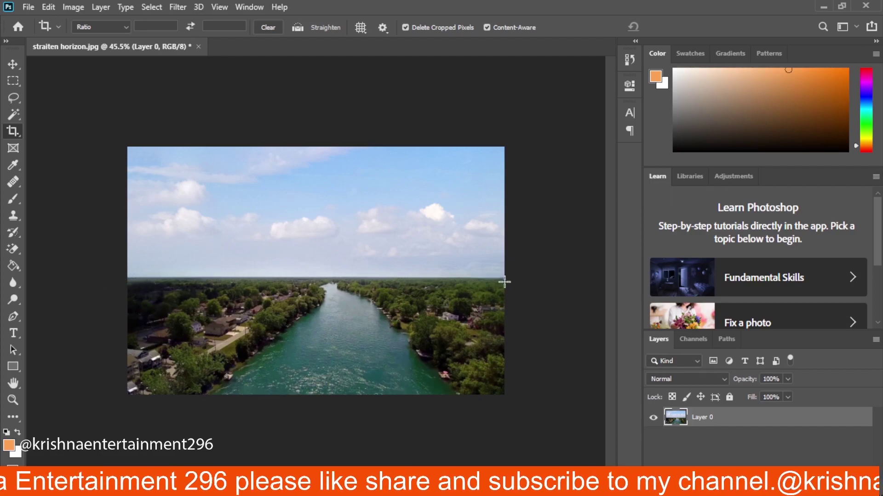
Step: Preview Triangle, Grid and Golden Ratio crop overlays, choose Rule of Thirds, and commit the crop
left_click(361, 28)
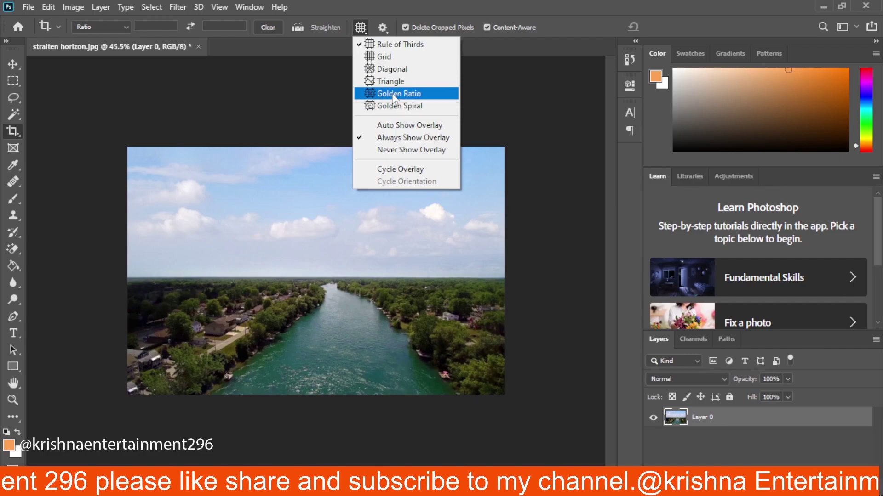
left_click(390, 79)
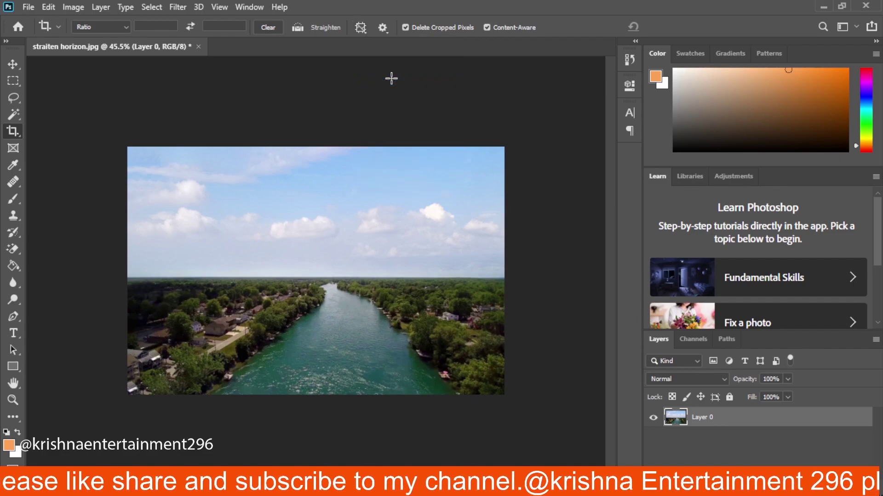
left_click(346, 184)
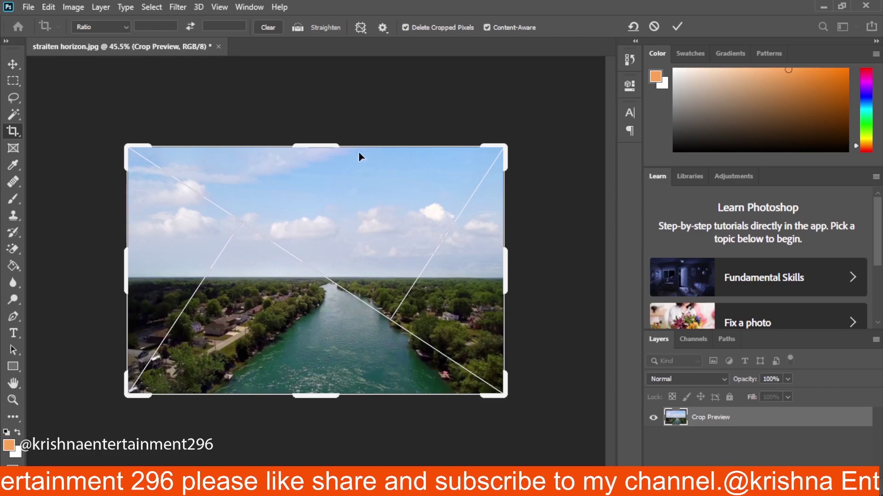
left_click(365, 32)
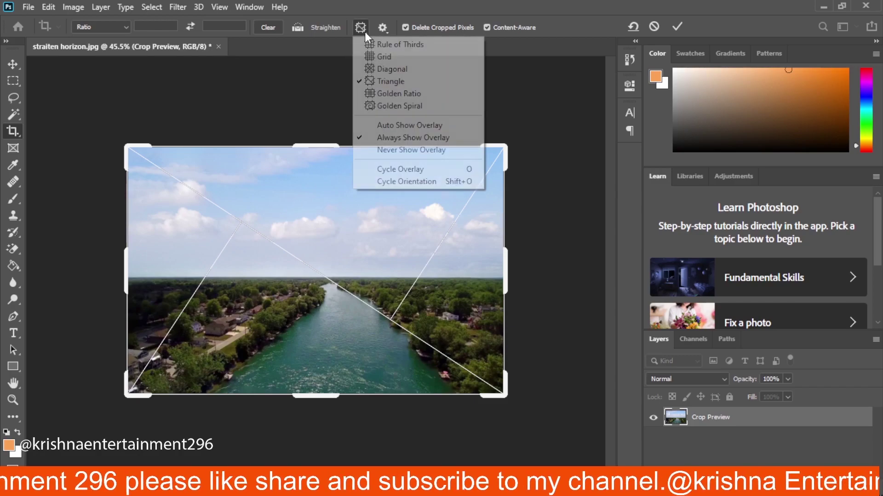
left_click(396, 56)
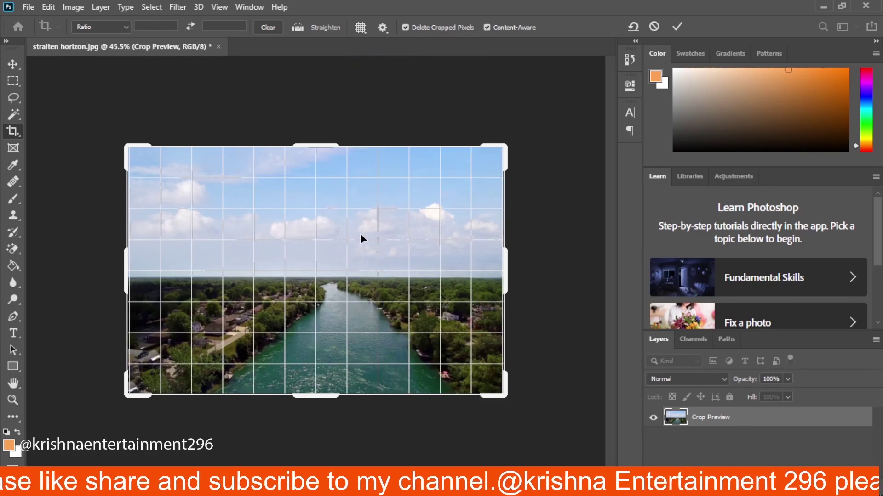
left_click(361, 32)
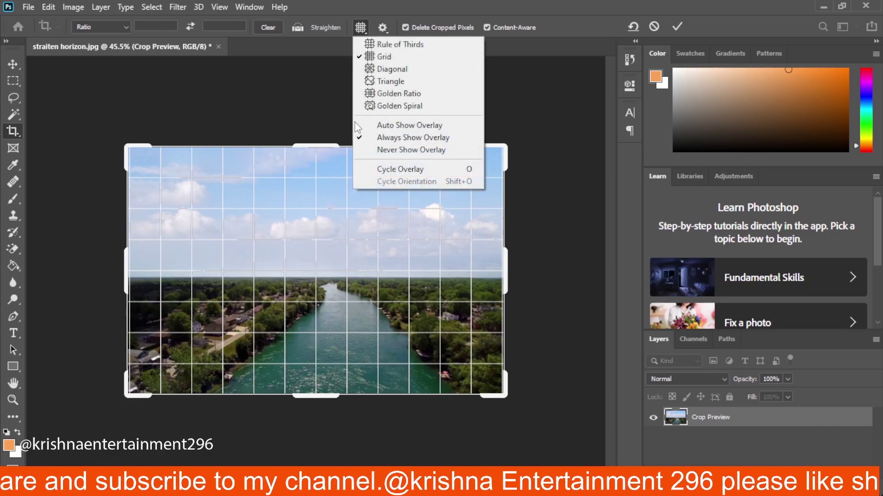
left_click(393, 94)
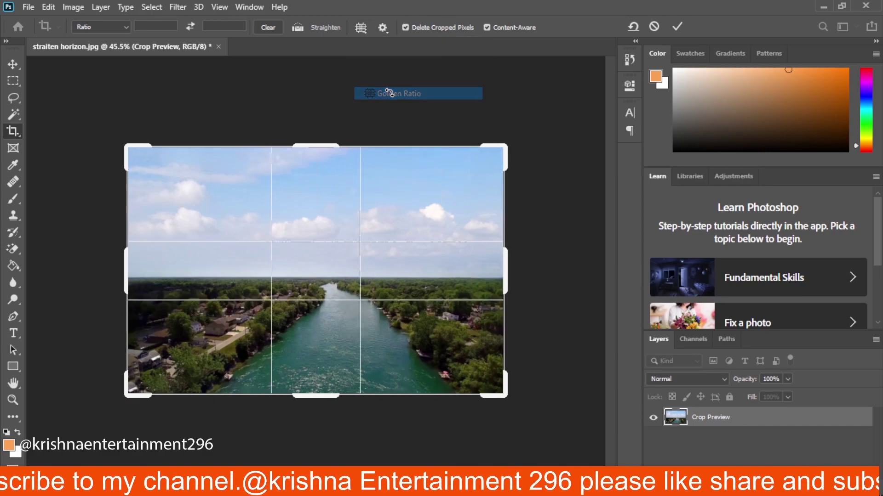
left_click(363, 29)
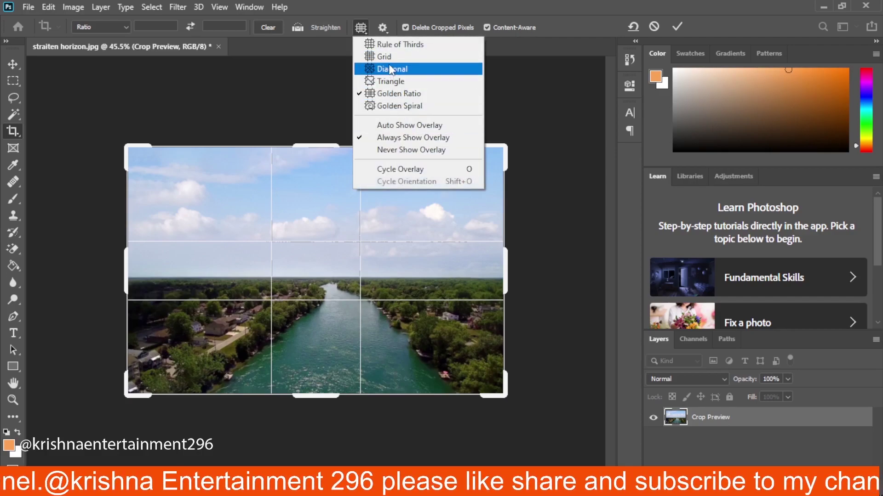
left_click(389, 45)
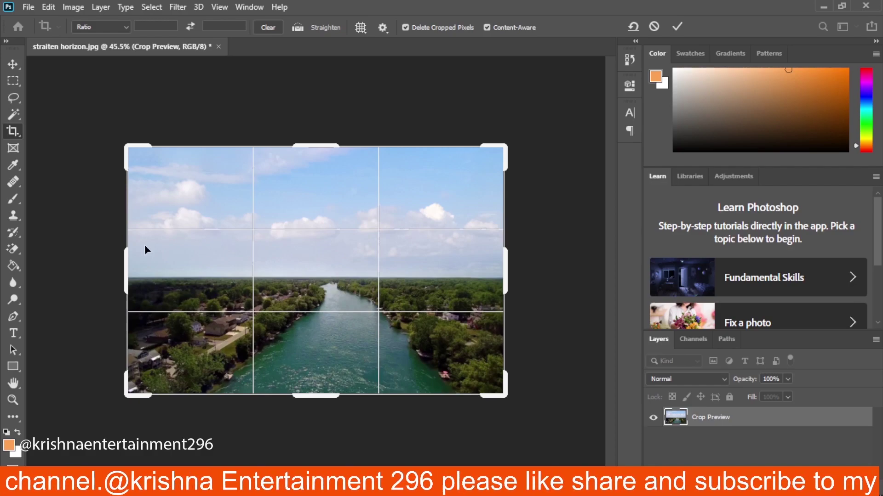
left_click(674, 31)
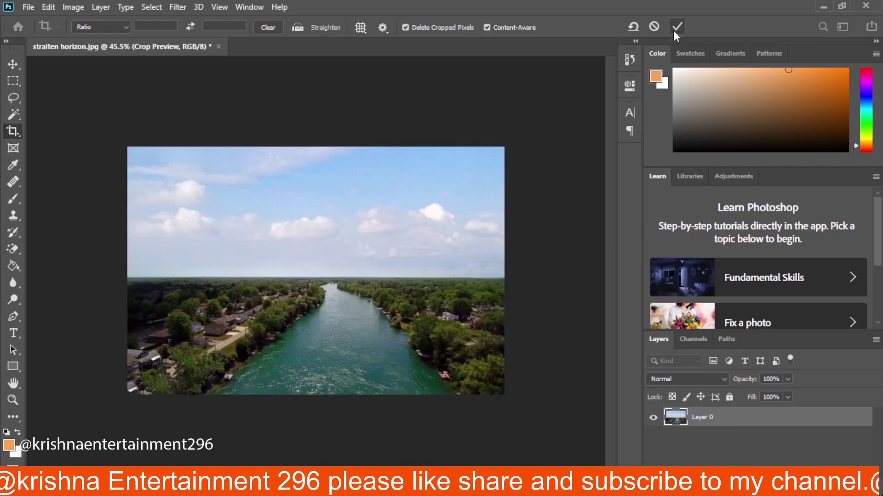
Step: Reselect the regular Crop tool and open perspective tool.jpg by dragging it from File Explorer
right_click(18, 135)
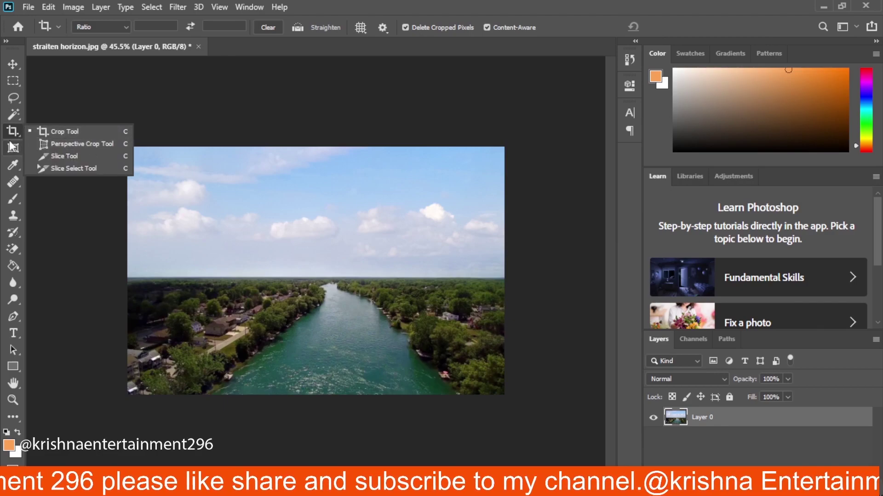
left_click(65, 131)
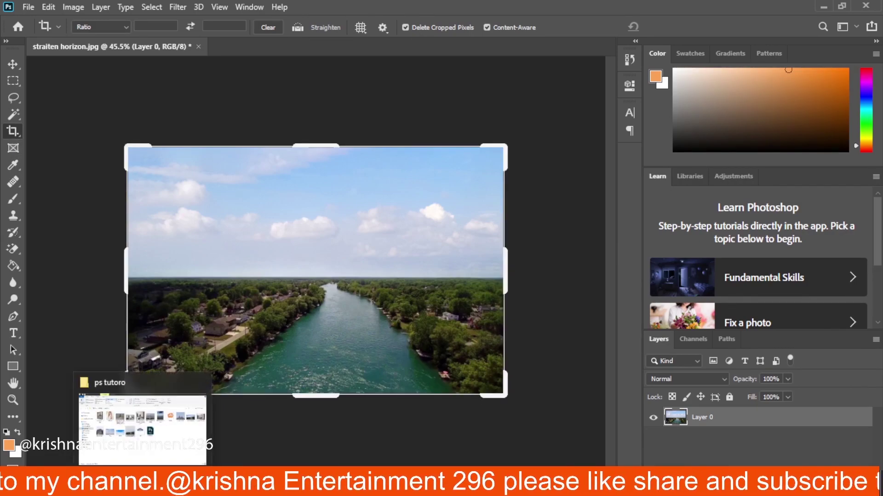
left_click(138, 420)
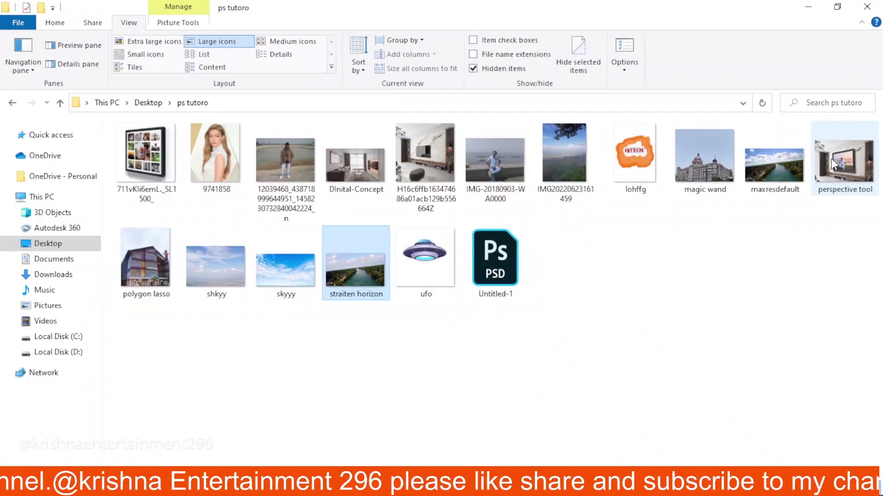
mouse_move(835, 177)
left_mouse_down()
mouse_move(156, 435)
mouse_move(150, 448)
mouse_move(438, 155)
left_mouse_up()
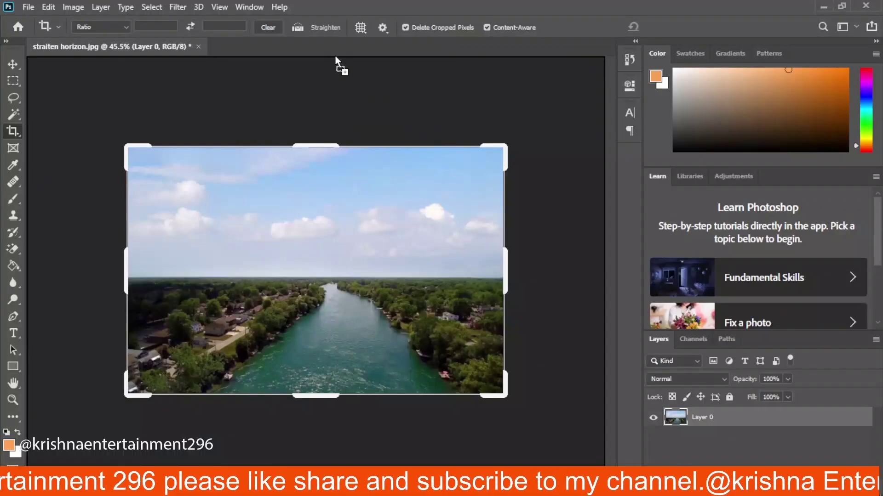
left_click_drag(334, 54, 328, 45)
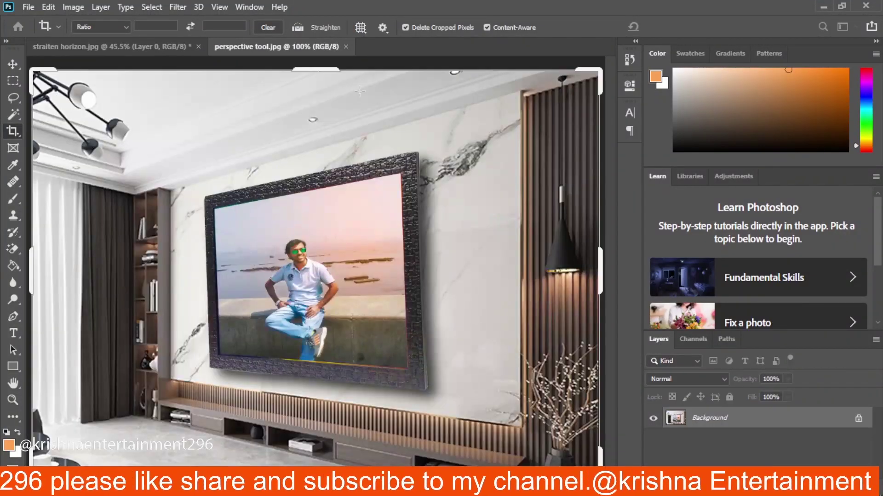
Step: Perspective-crop the angled picture frame on the wall by marking its corners and committing
right_click(20, 134)
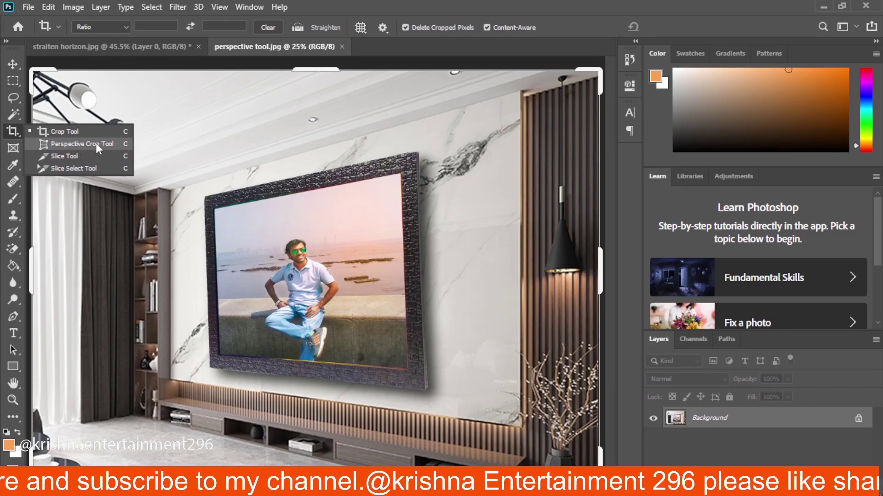
left_click(64, 145)
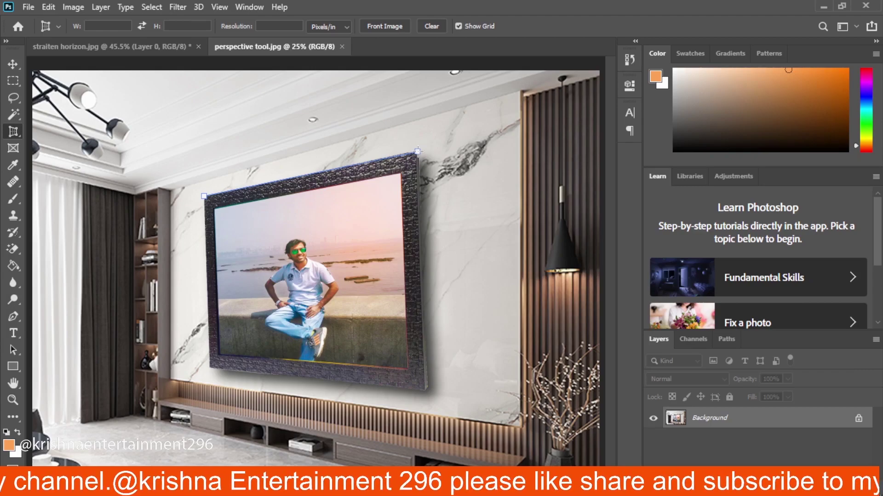
left_click(418, 150)
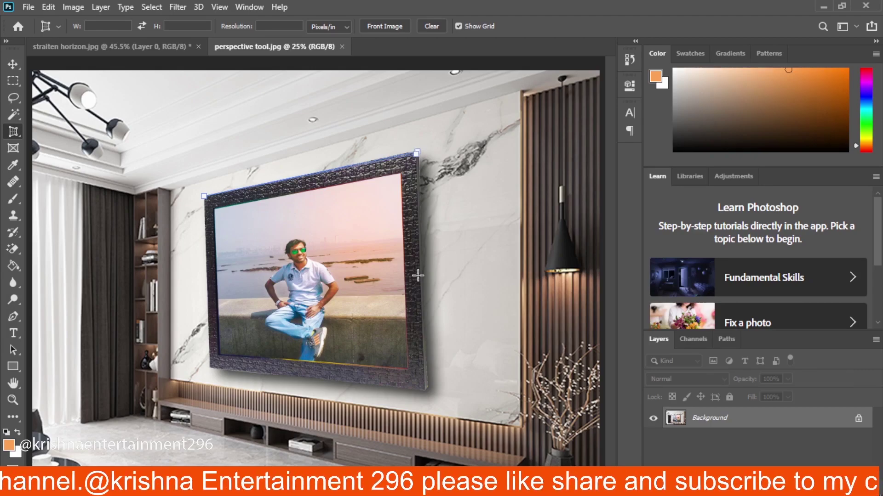
left_click(426, 392)
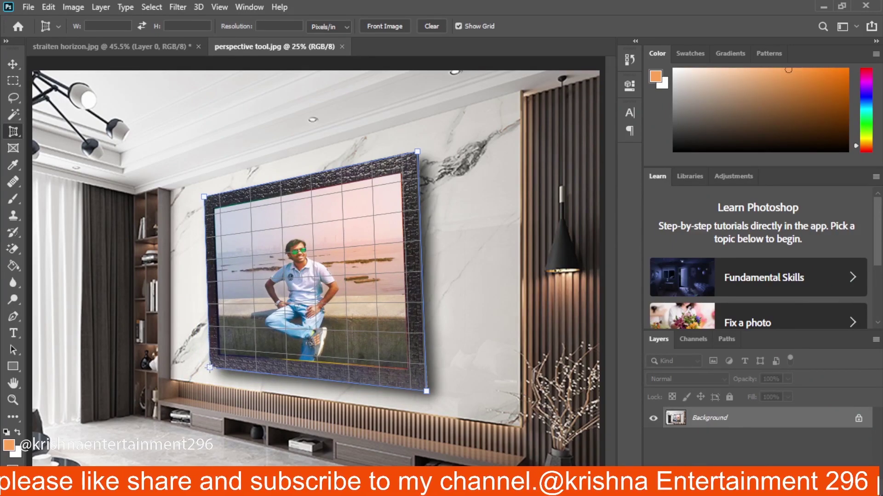
left_click(210, 368)
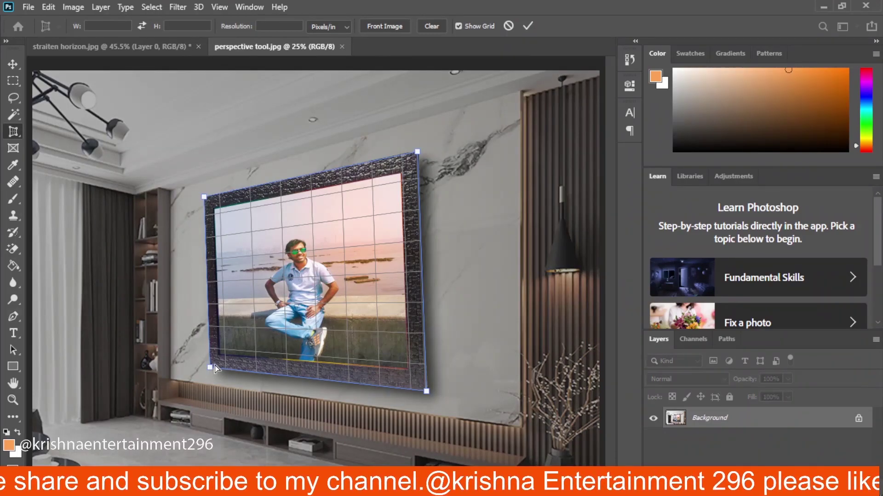
left_click(527, 27)
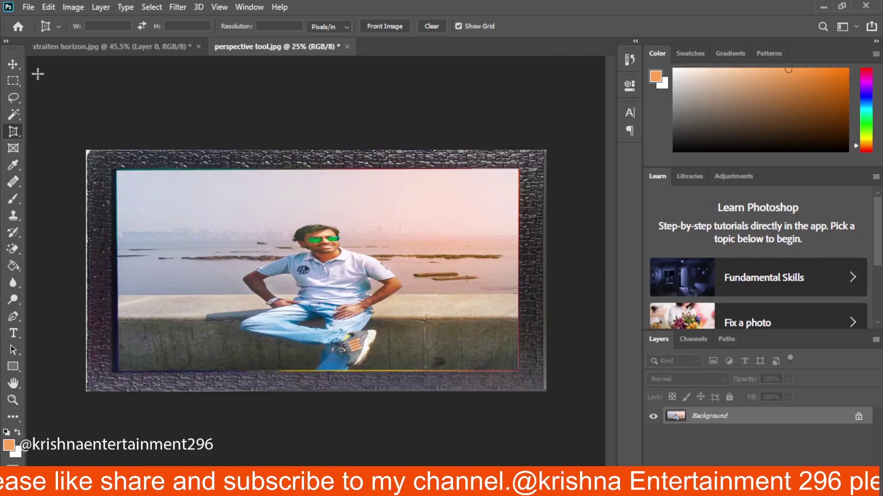
left_click(15, 66)
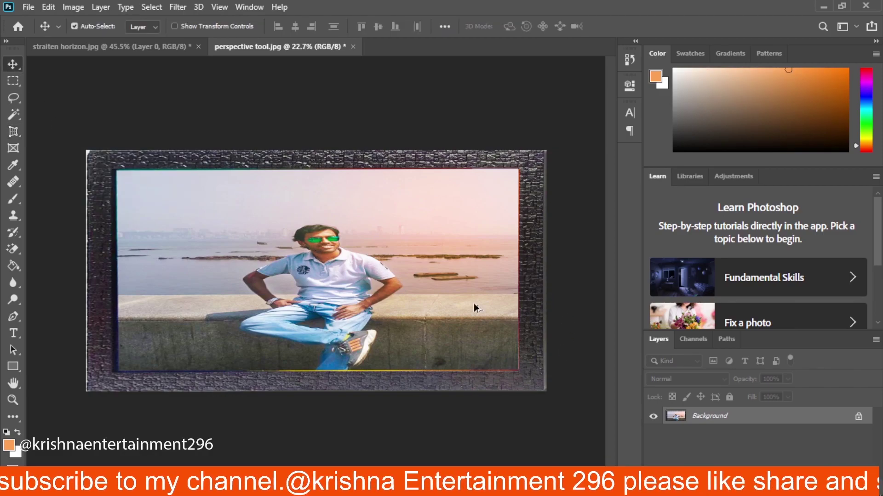
Step: Unlock the background layer and narrow the framed photo from its left side
scroll(475, 305, "down", 1)
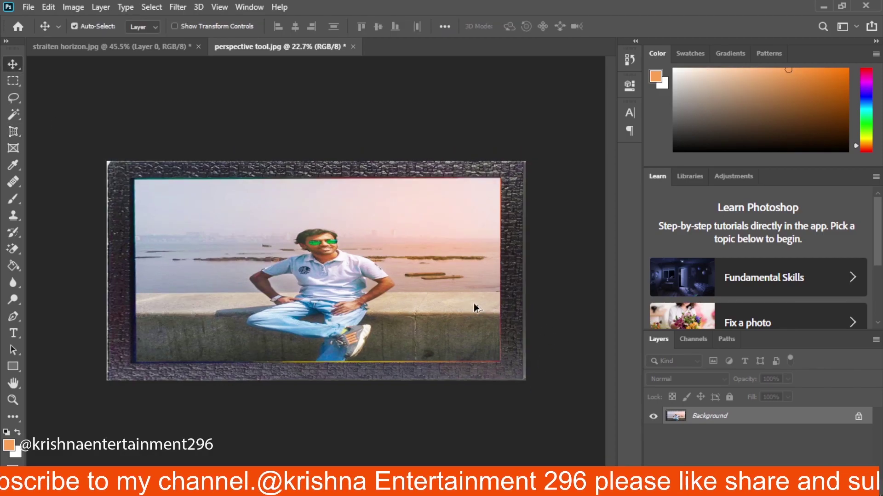
left_click(858, 417)
key("ctrl+t")
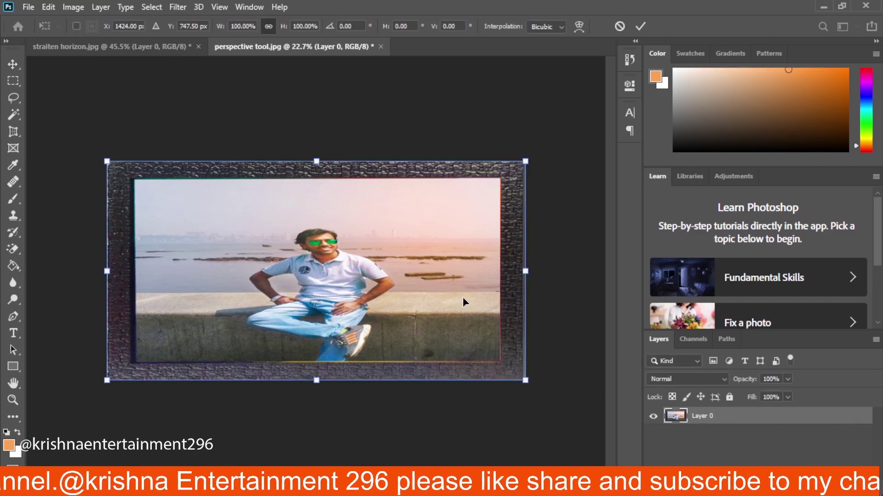
left_click_drag(520, 276, 495, 277)
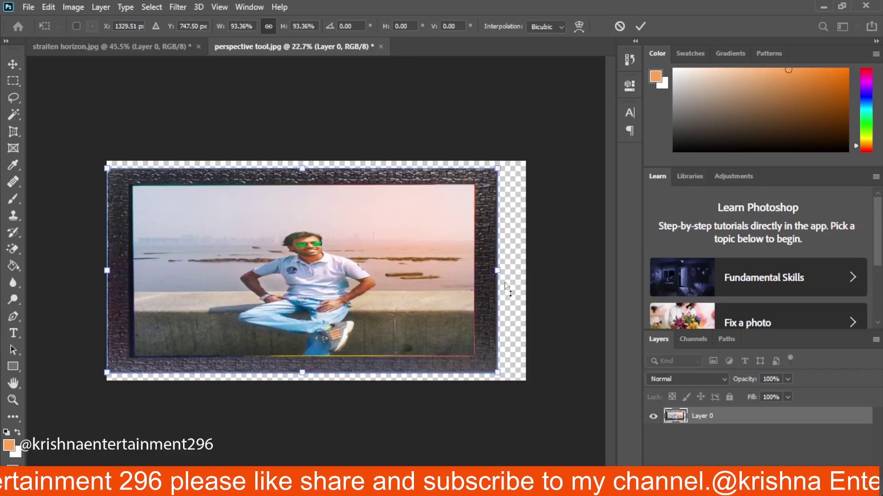
key("ctrl+z")
left_click_drag(107, 271, 252, 280)
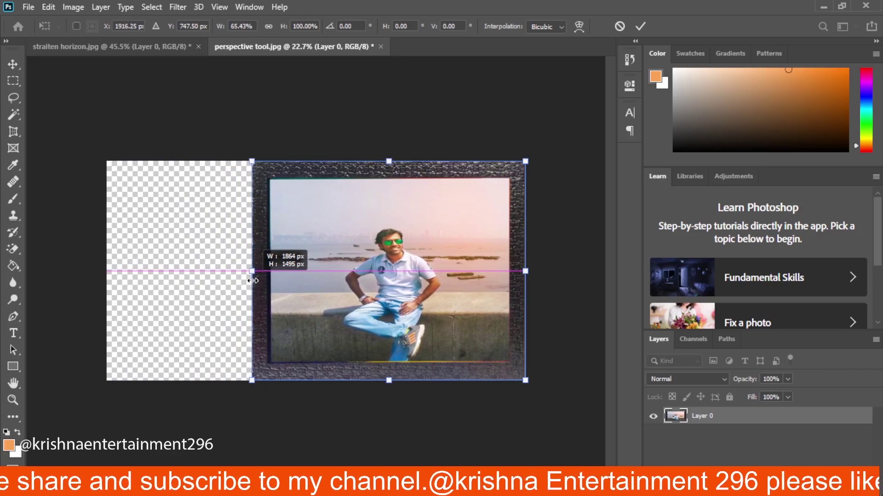
left_click(640, 26)
key("Return")
Step: Centre the narrowed framed photo horizontally on the canvas
scroll(430, 266, "up", 2)
scroll(414, 276, "down", 1)
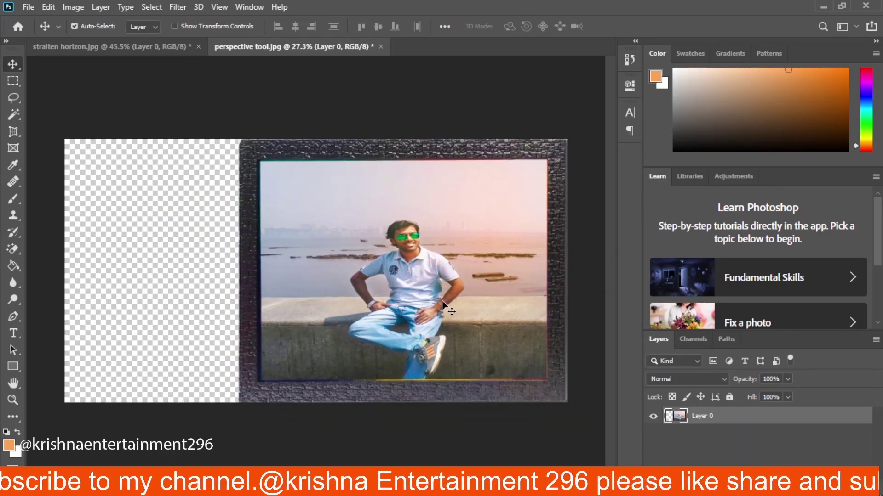
left_click_drag(403, 288, 329, 288)
Step: Add a new layer beneath the photo and fill it with the orange foreground colour
left_click(848, 478)
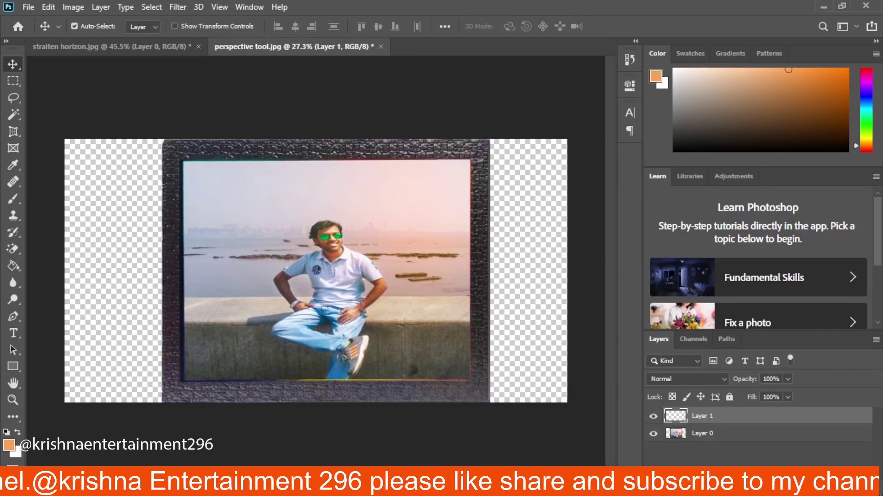
left_click_drag(806, 440, 745, 453)
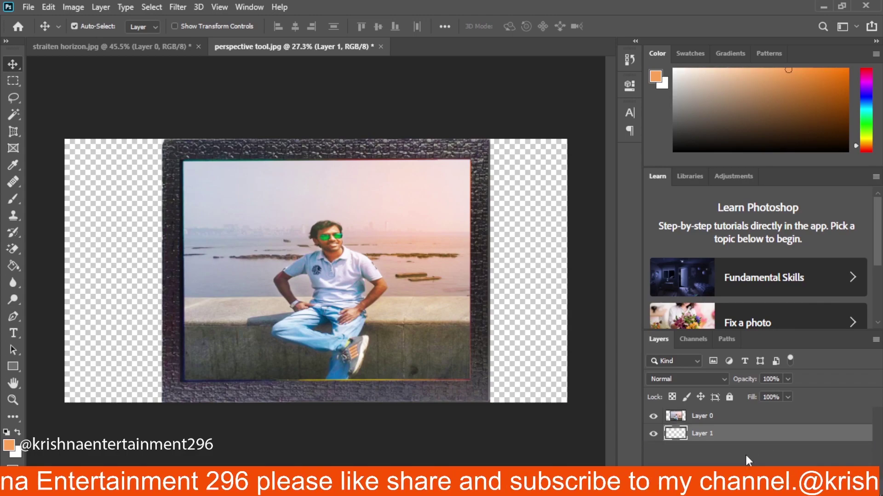
key("alt+BackSpace")
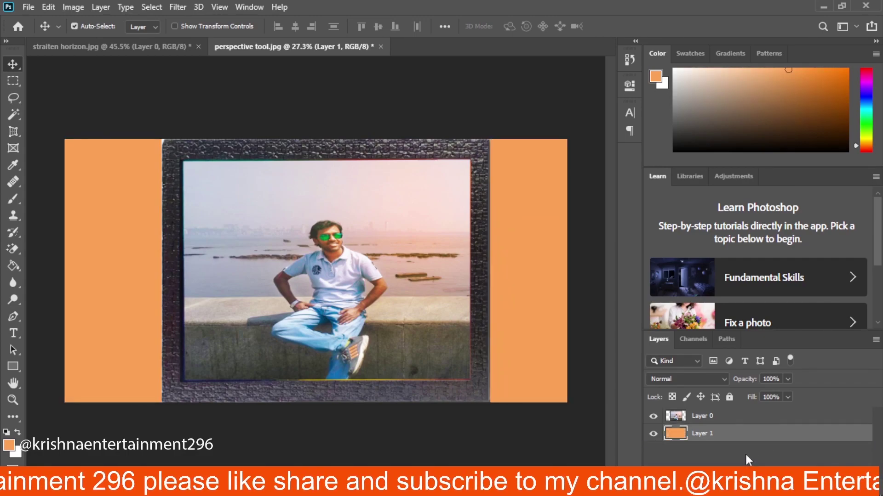
key("ctrl+t")
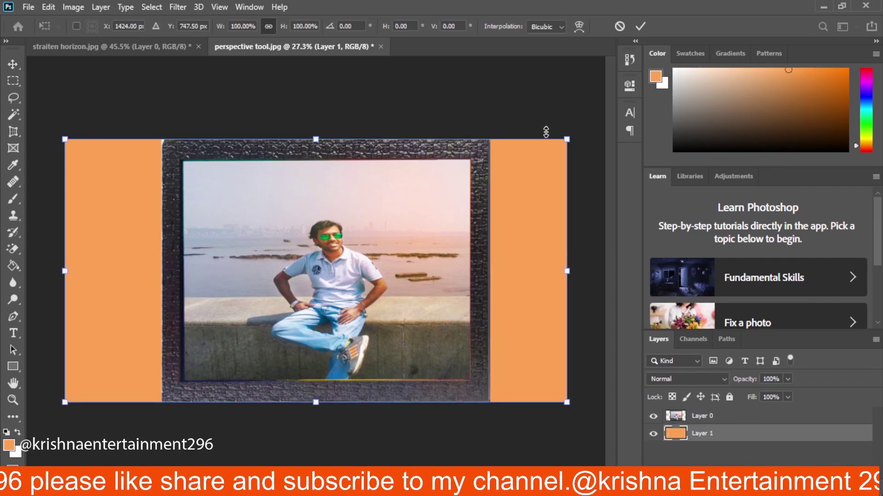
key("Return")
Step: Scale the framed photo layer down so it sits on the orange background
left_click(702, 416)
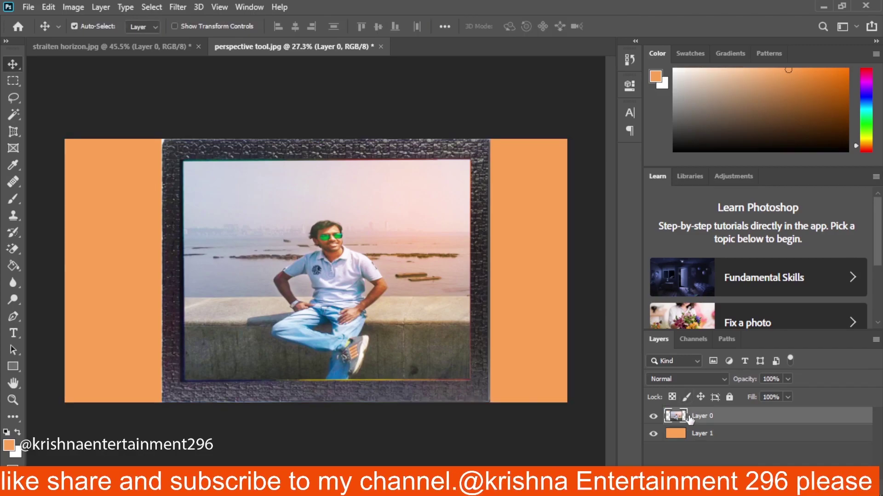
key("ctrl+t")
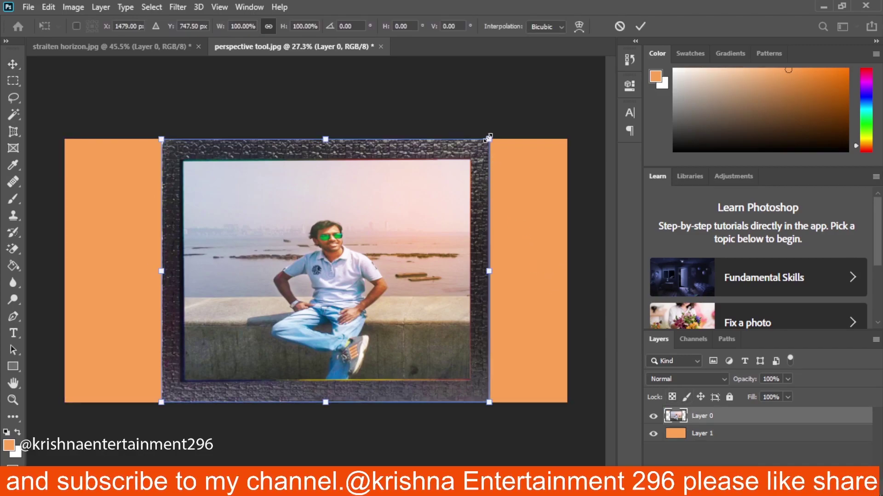
left_click_drag(489, 139, 419, 208)
left_click_drag(391, 261, 386, 245)
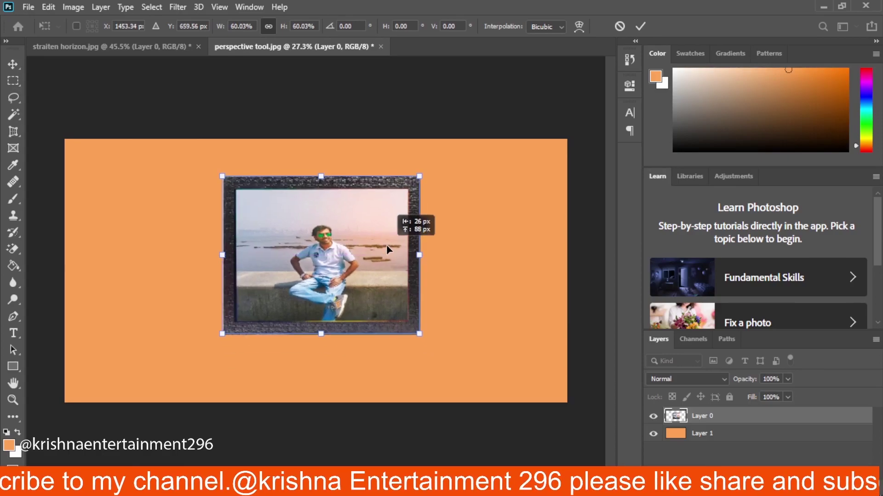
key("Return")
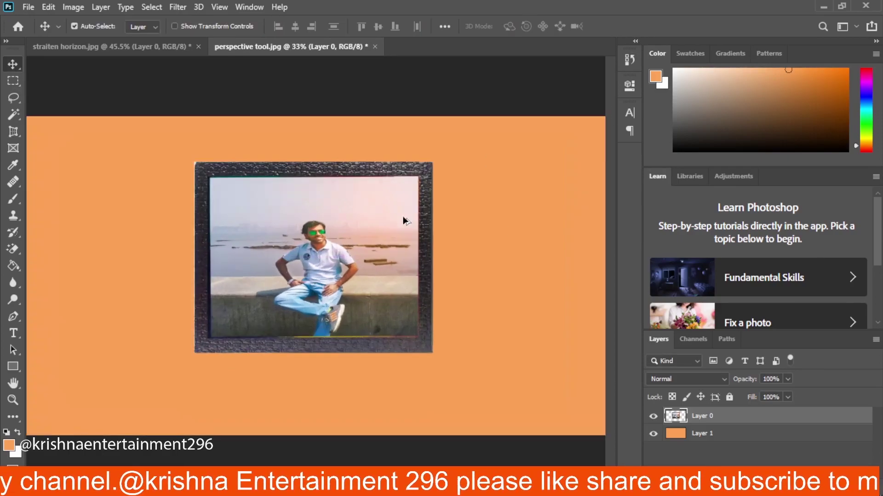
scroll(402, 216, "up", 2)
scroll(402, 216, "down", 2)
scroll(401, 219, "up", 4)
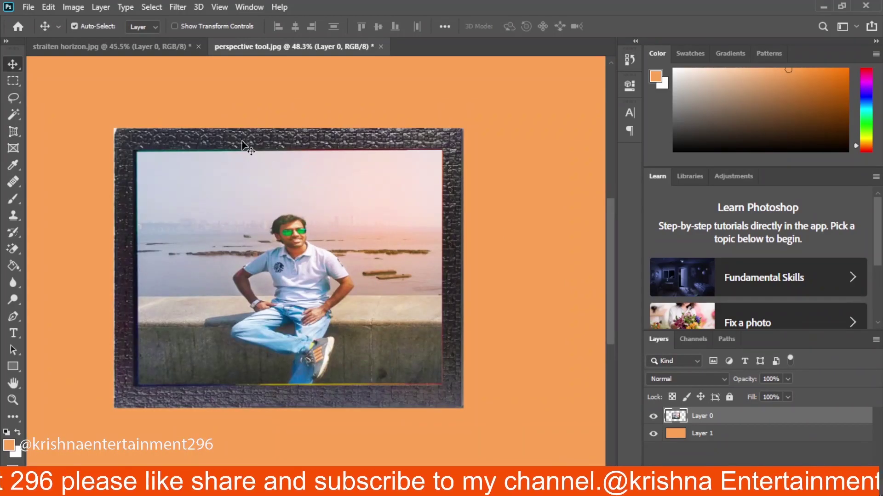
Step: Apply a Drop Shadow layer style to the framed photo and fit the image on screen
double_click(794, 420)
left_click(435, 316)
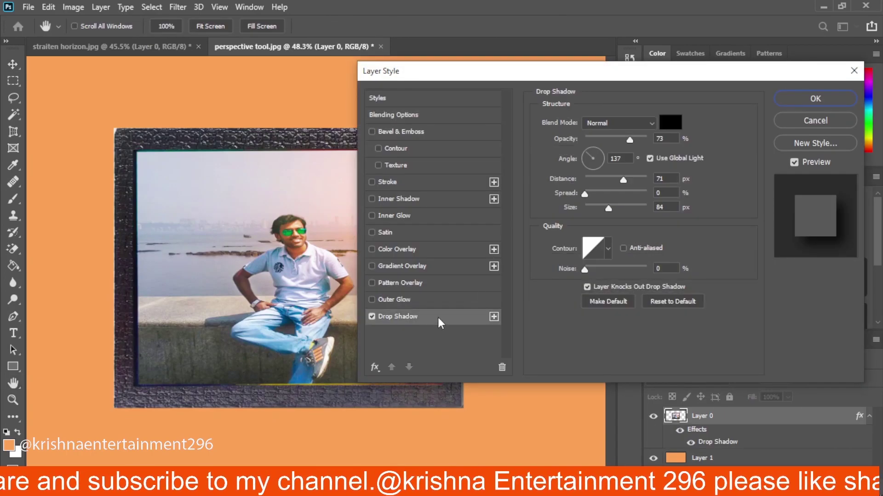
left_click_drag(557, 80, 605, 92)
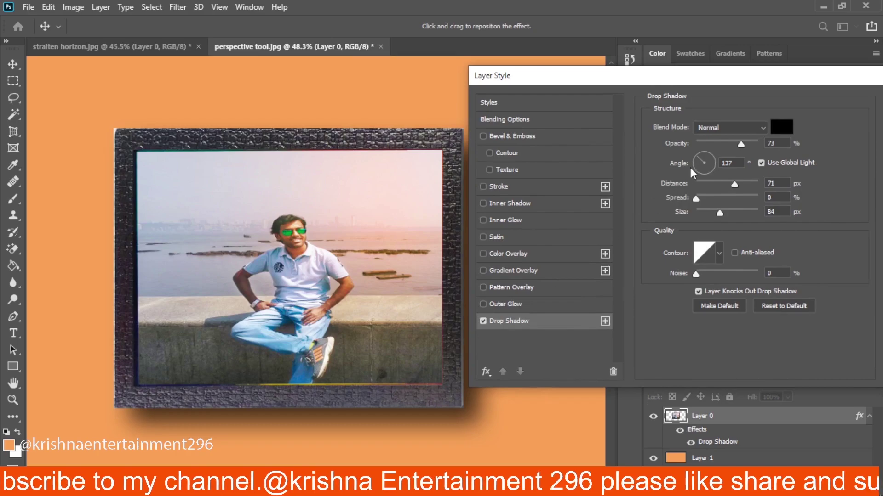
left_click_drag(727, 81, 563, 87)
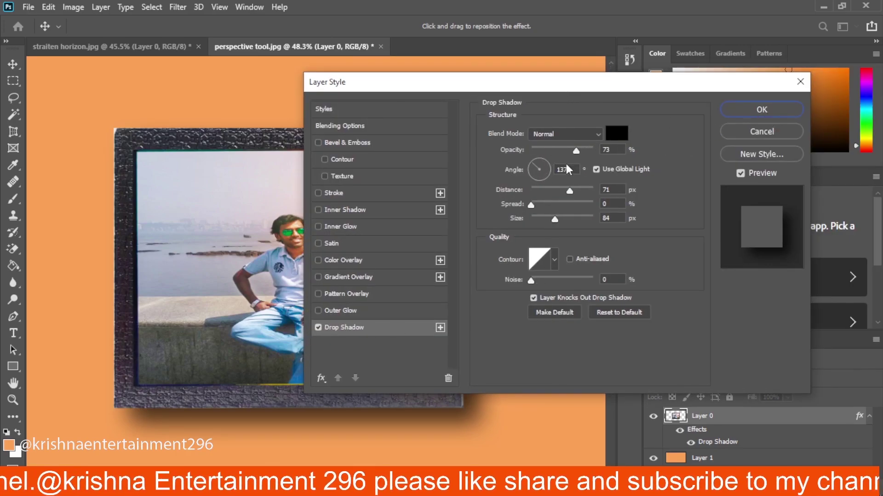
left_click(761, 110)
key("ctrl+0")
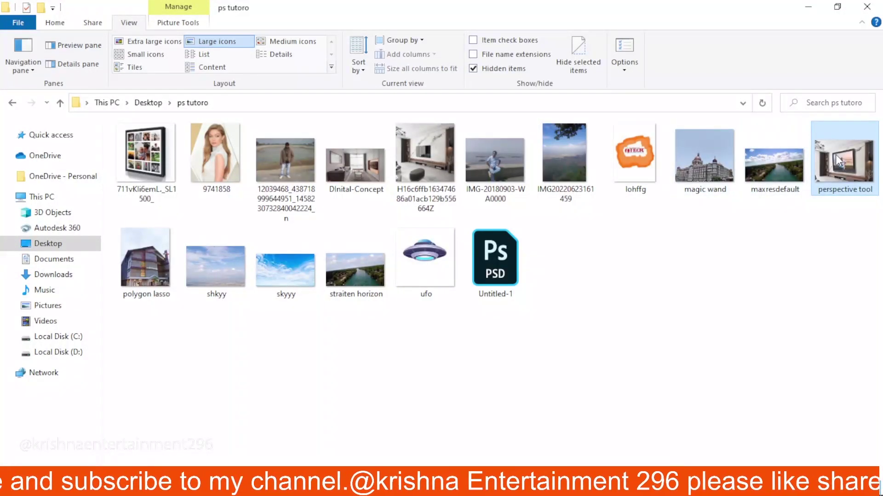
double_click(836, 157)
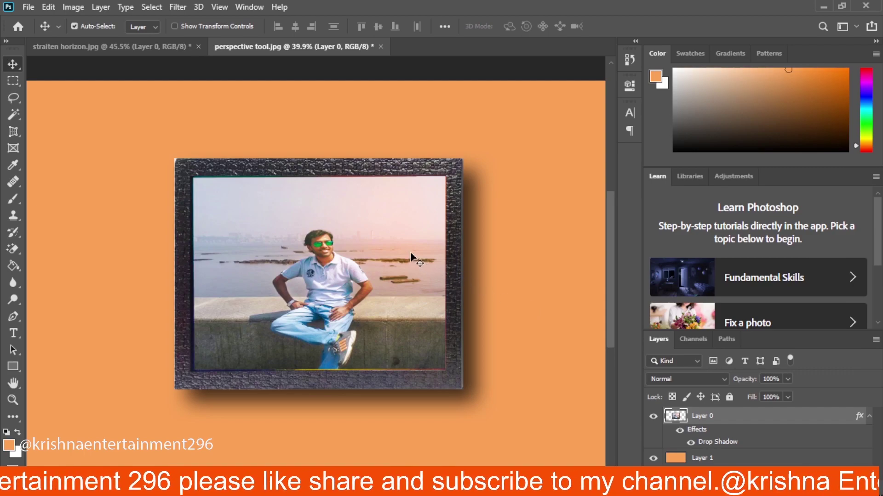
Step: Drag the framed photo to the right on the orange canvas
scroll(425, 285, "down", 1)
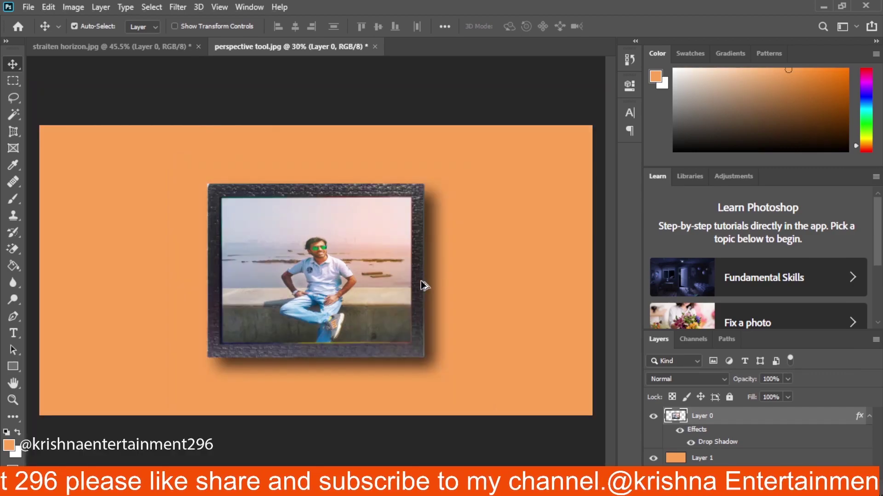
scroll(420, 283, "up", 2)
left_click_drag(340, 280, 416, 284)
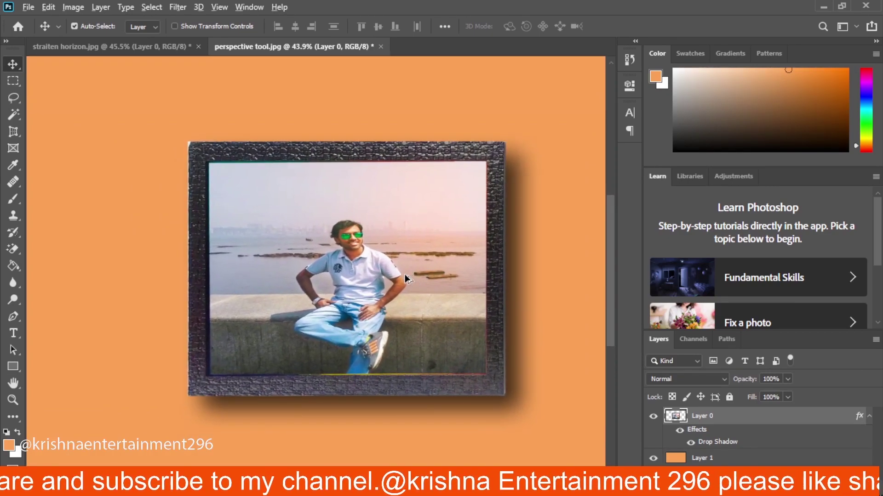
Step: Start a new document via File > New, prefilled at 295 × 360 px, 72 ppi
scroll(405, 274, "up", 1)
left_click(19, 136)
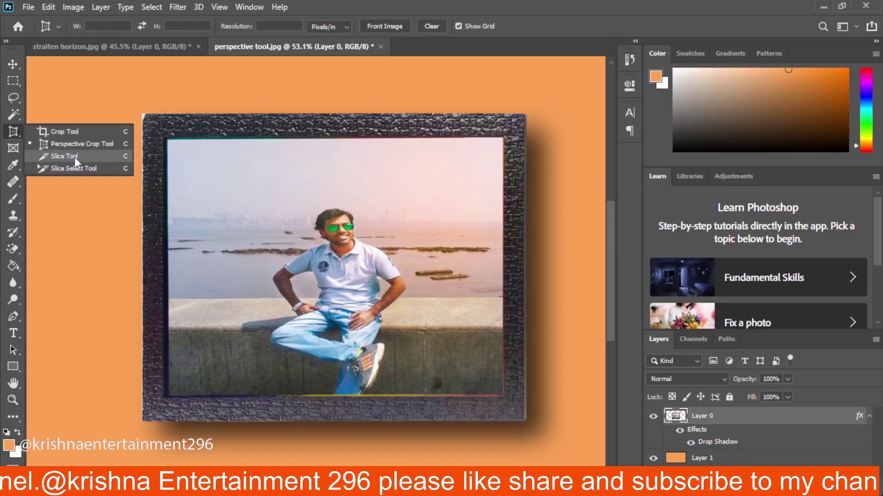
scroll(265, 182, "down", 1)
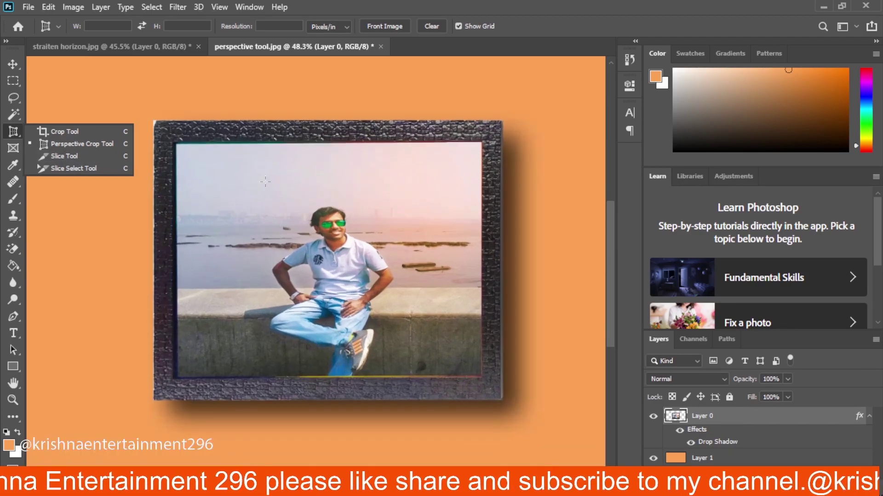
left_click(28, 7)
left_click(34, 22)
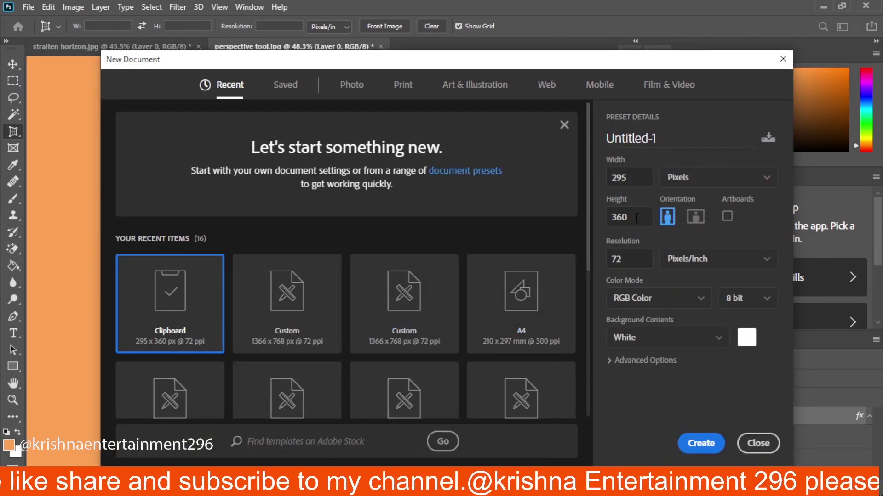
Step: Create a new 100 × 100 px document
double_click(641, 178)
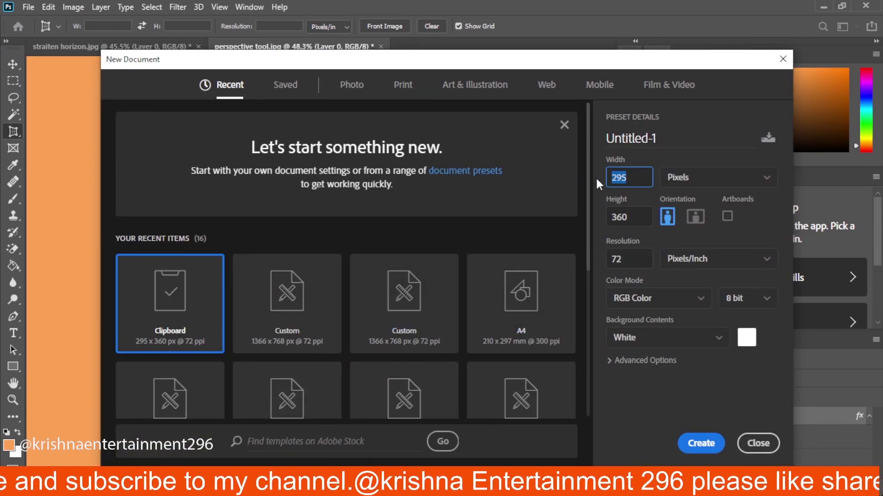
type("100")
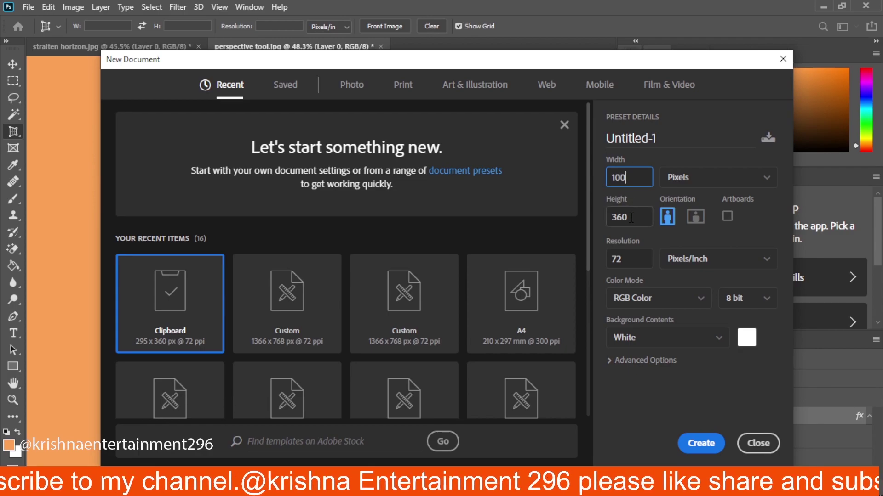
double_click(631, 218)
type("100")
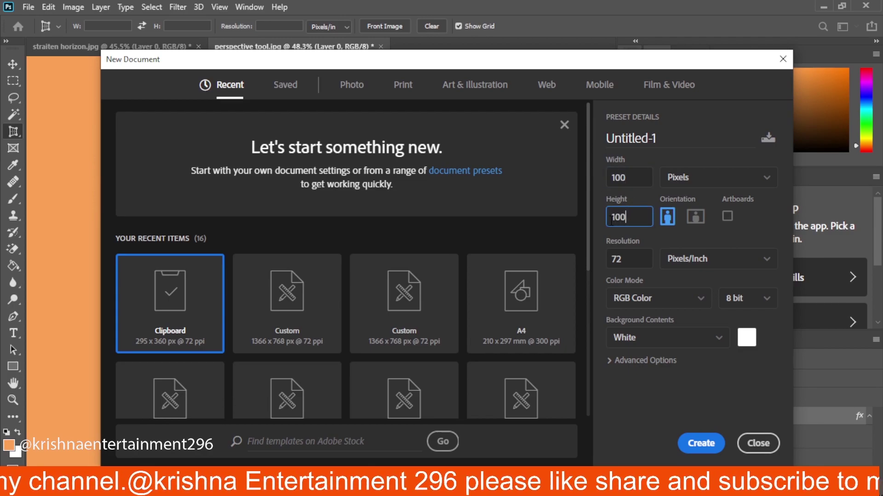
left_click(711, 450)
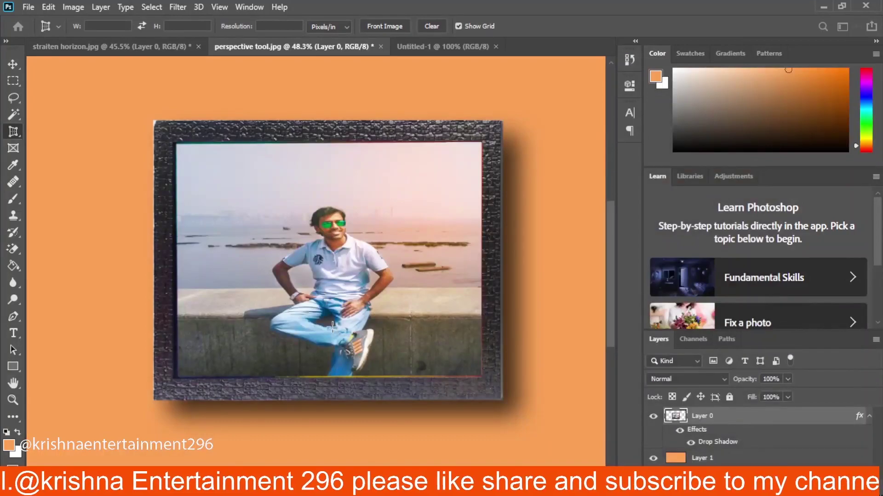
scroll(332, 286, "up", 5)
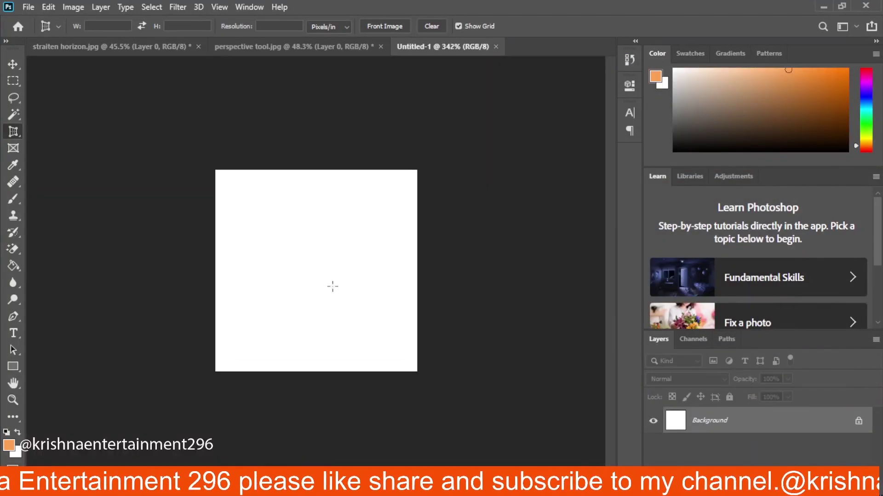
scroll(332, 287, "up", 2)
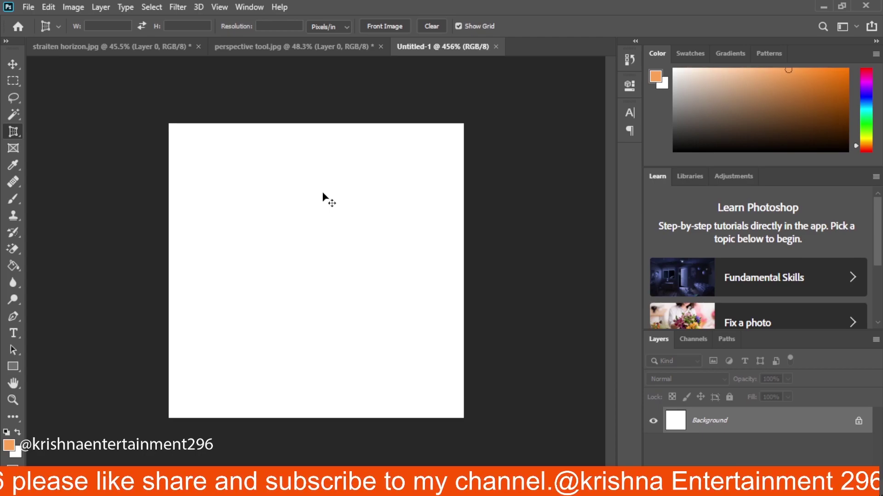
Step: Show rulers, choose the Elliptical Marquee Tool and add a new empty layer
key("ctrl+r")
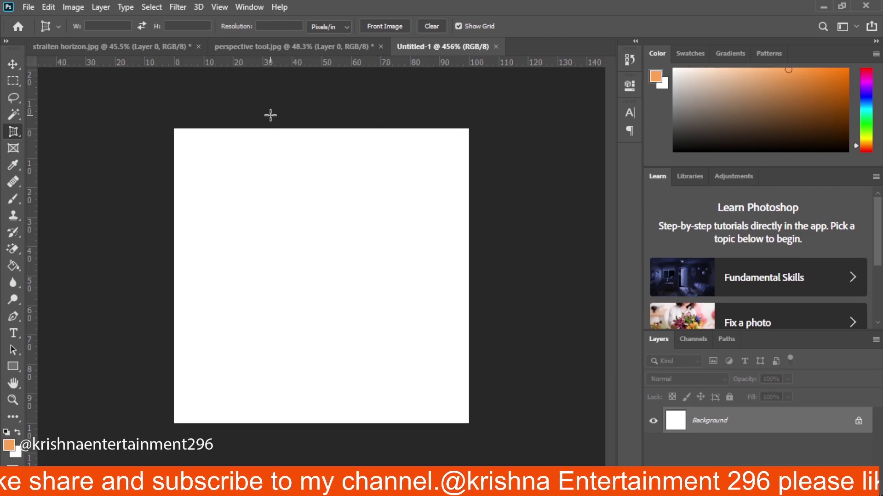
left_click(13, 81)
left_click(78, 92)
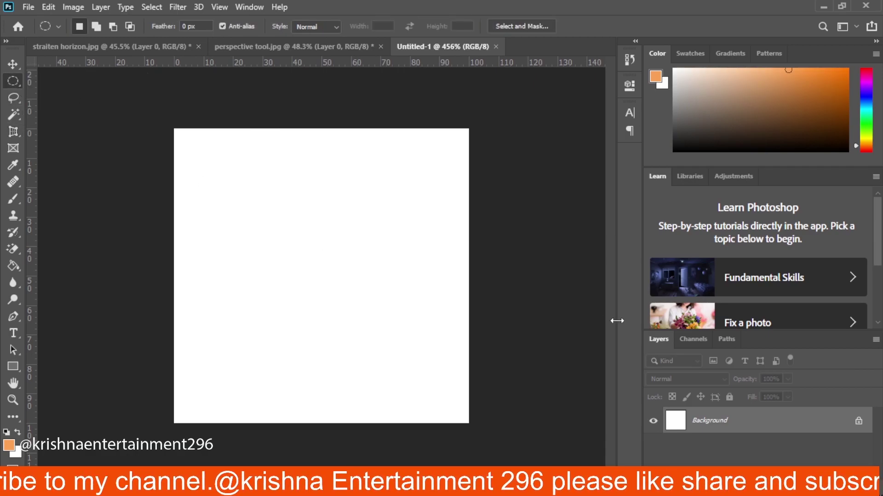
key("ctrl+shift+alt+n")
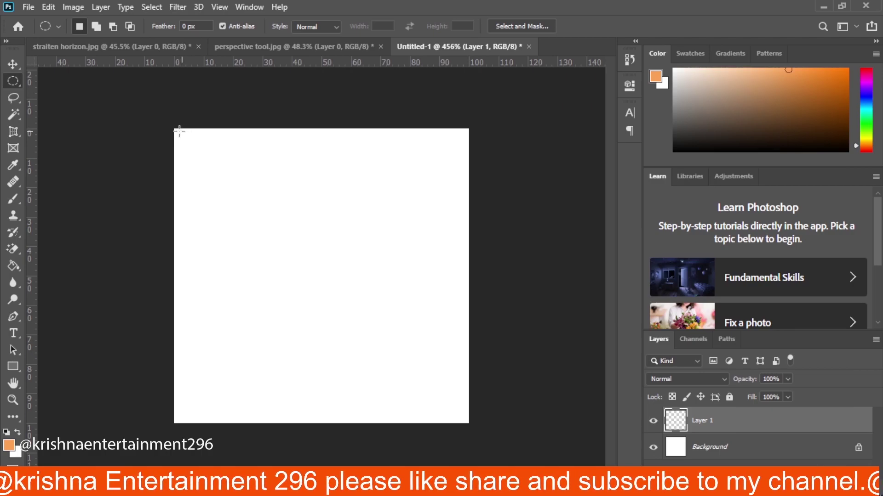
Step: Draw a circle filling the square canvas, fill it with orange foreground, and deselect
mouse_move(174, 129)
left_mouse_down()
mouse_move(418, 390)
mouse_move(455, 404)
mouse_move(467, 422)
left_mouse_up()
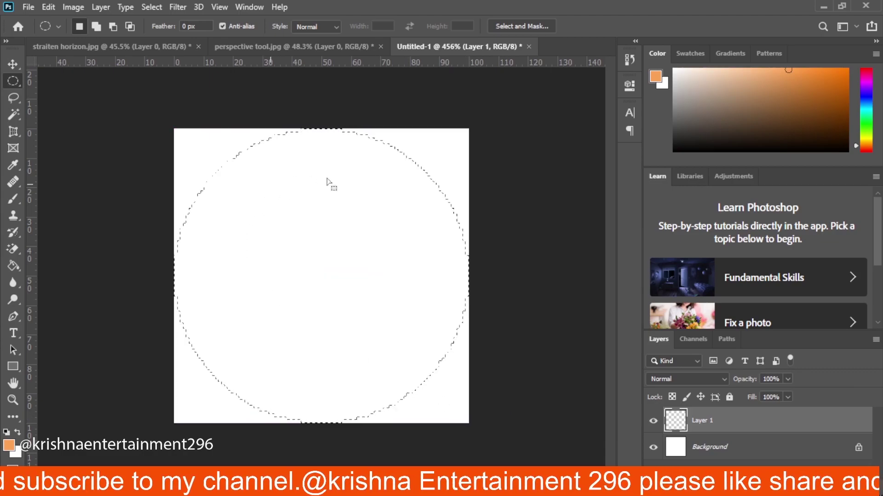
key("alt+BackSpace")
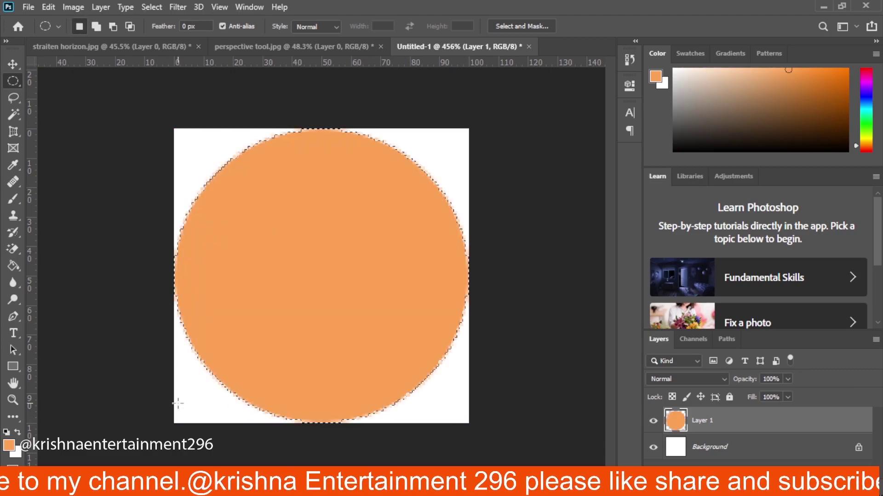
key("ctrl+d")
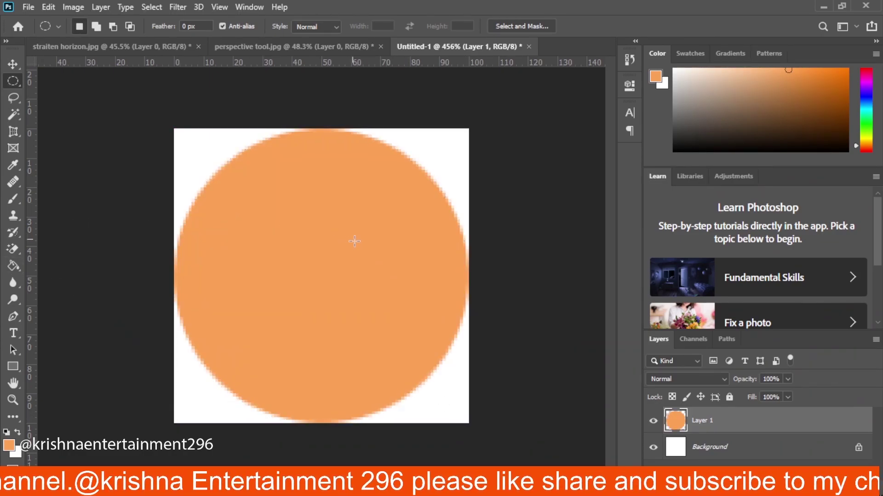
scroll(361, 238, "down", 2)
scroll(362, 240, "up", 1)
scroll(362, 239, "up", 1)
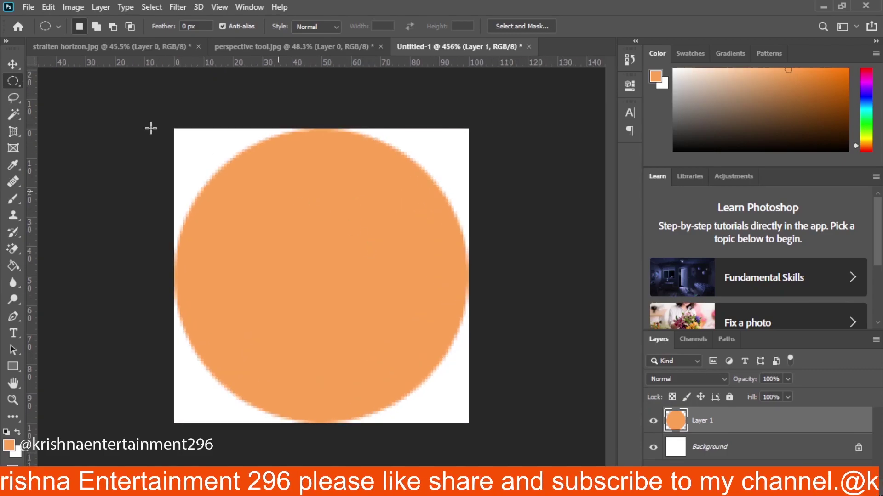
Step: With the Slice Tool, slice the top-left quarter at exactly 50 × 50 px
left_click(14, 64)
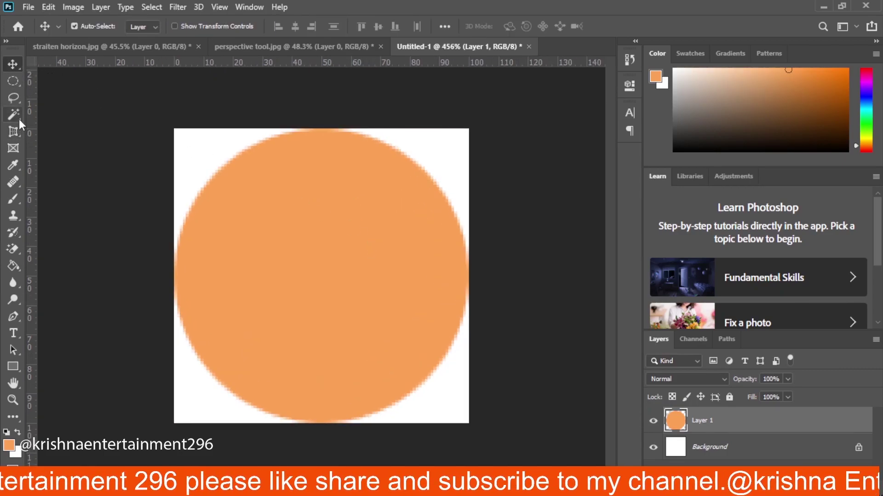
left_click(19, 136)
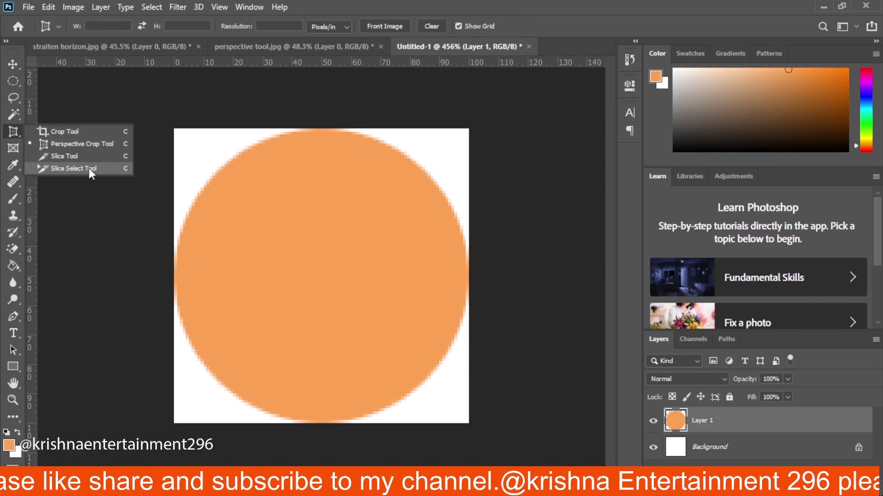
left_click(69, 156)
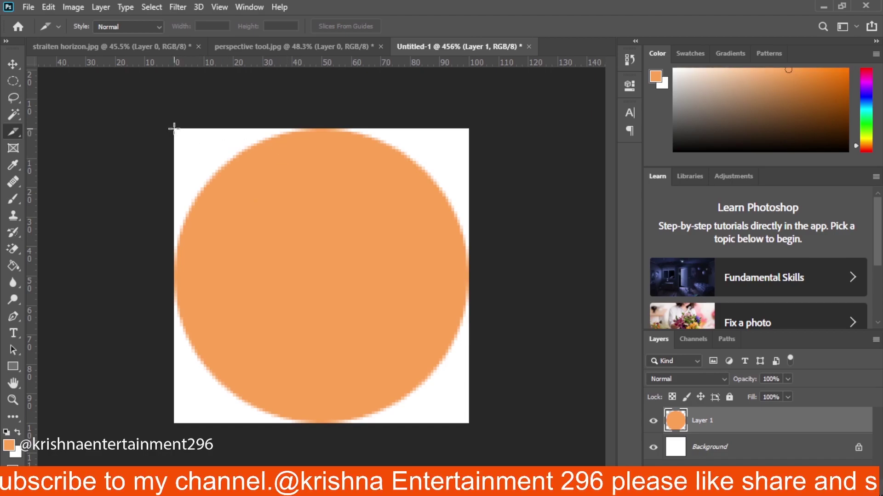
left_click_drag(173, 129, 332, 287)
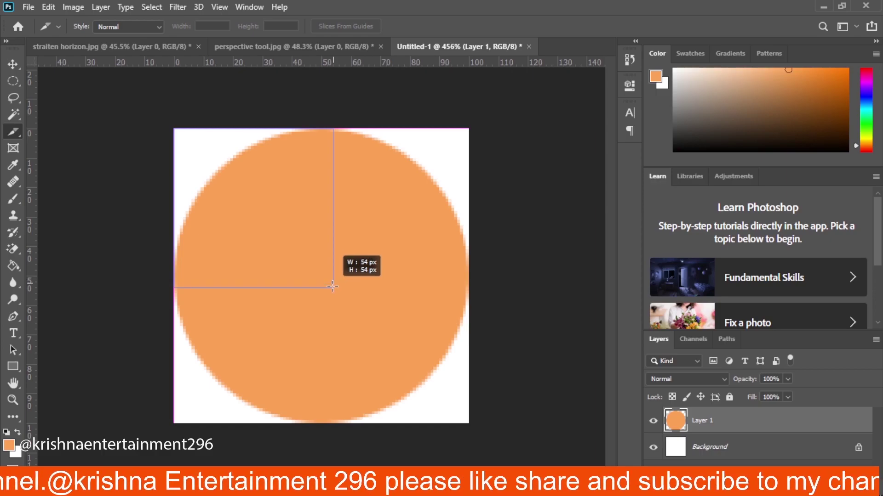
left_click_drag(332, 287, 326, 281)
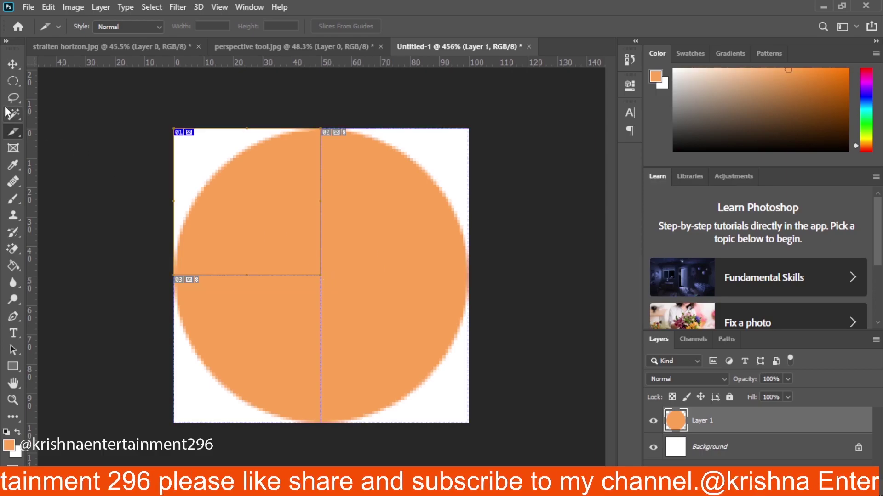
Step: Slice the lower-left, lower-right and upper-right quarters as 50 × 50 px slices
right_click(18, 136)
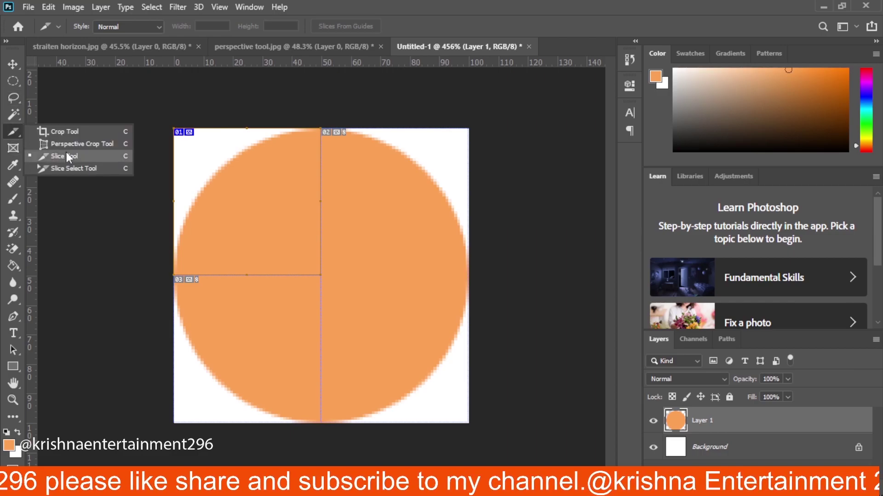
left_click(321, 275)
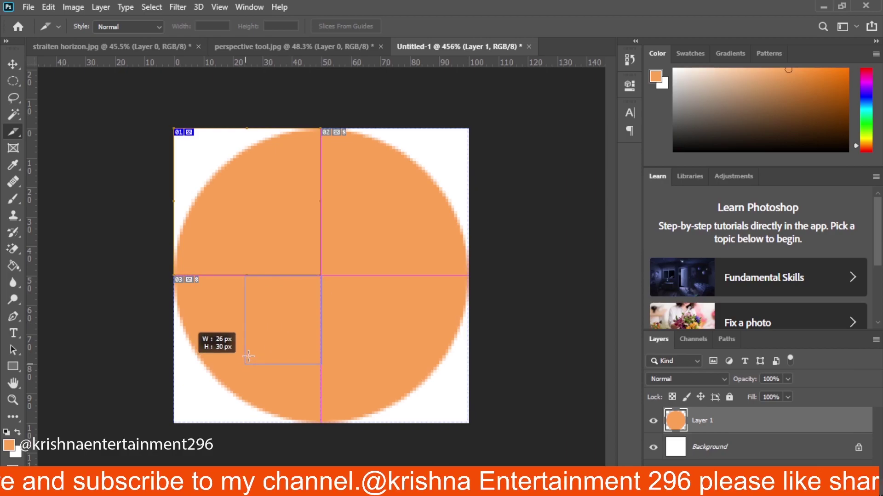
left_click_drag(321, 275, 164, 428)
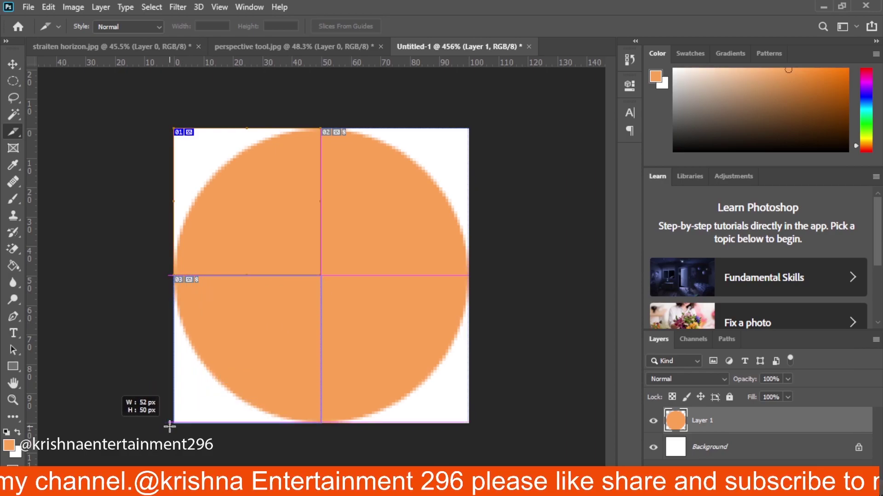
left_click_drag(164, 428, 169, 427)
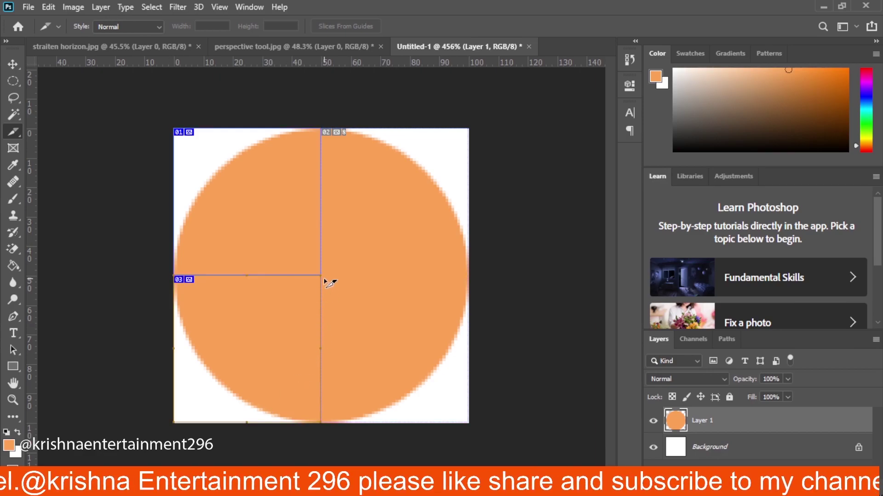
mouse_move(320, 275)
left_mouse_down()
mouse_move(462, 428)
mouse_move(468, 424)
left_mouse_up()
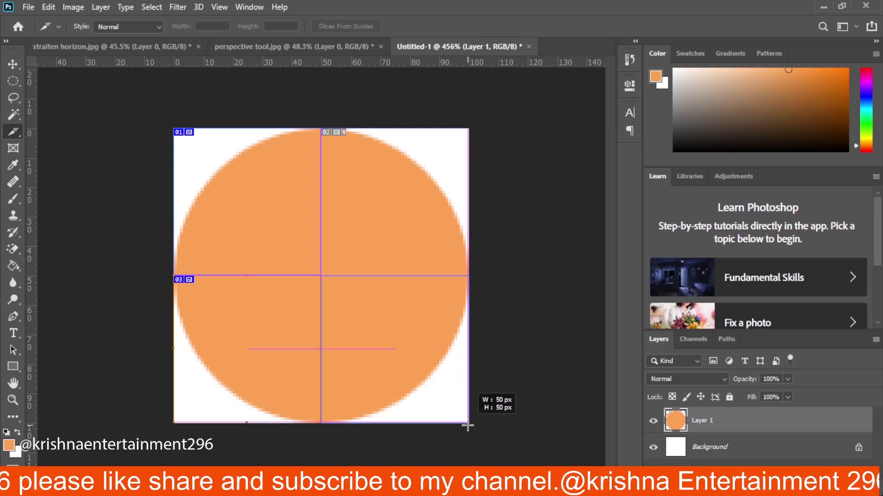
left_click_drag(468, 425, 467, 426)
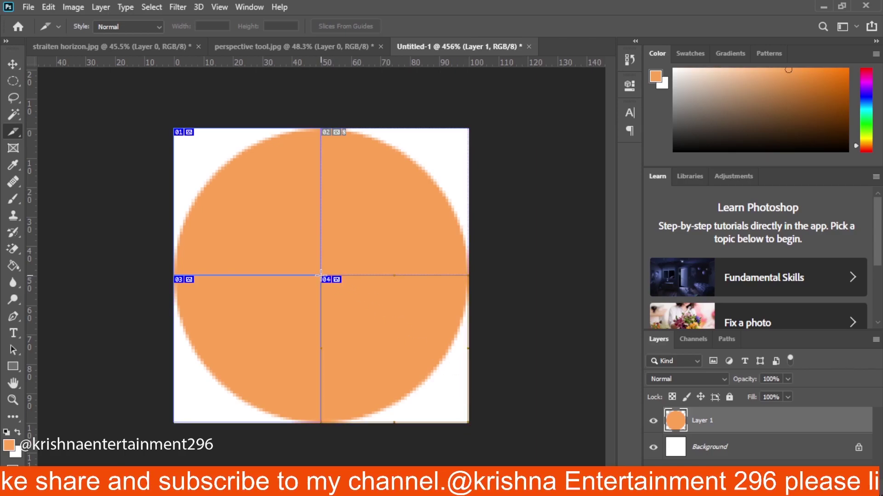
mouse_move(319, 276)
left_mouse_down()
mouse_move(437, 158)
mouse_move(478, 131)
mouse_move(469, 127)
left_mouse_up()
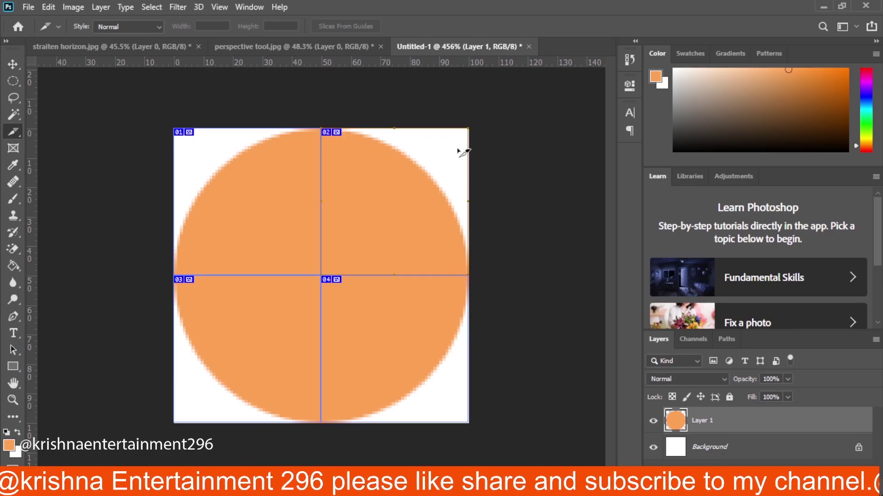
Step: Switch to the Slice Select Tool and select the upper-left slice 01
right_click(18, 134)
left_click(54, 169)
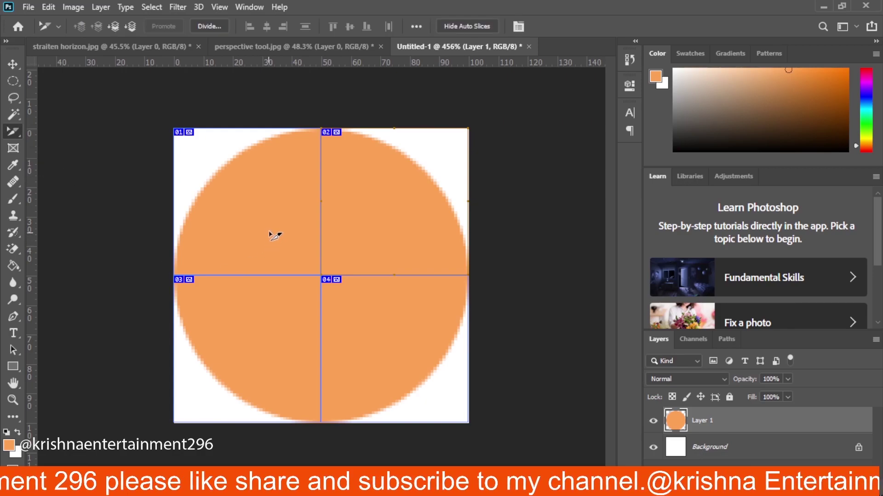
left_click(175, 176)
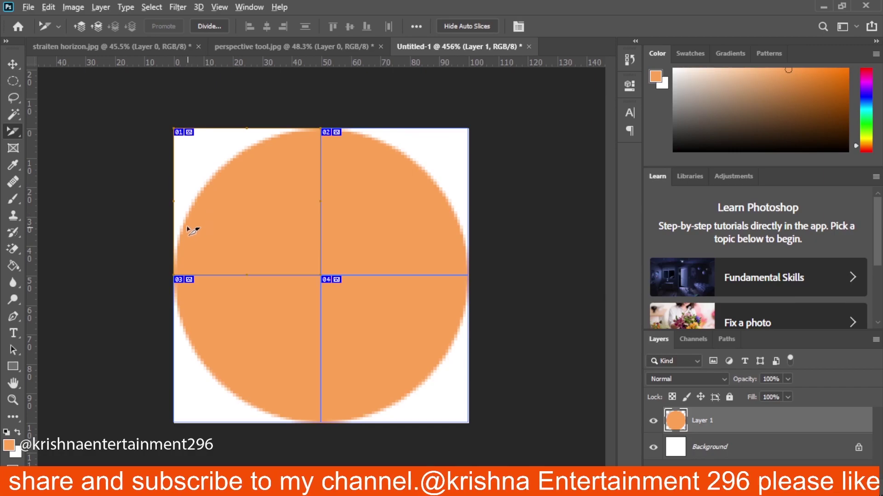
scroll(191, 229, "up", 2)
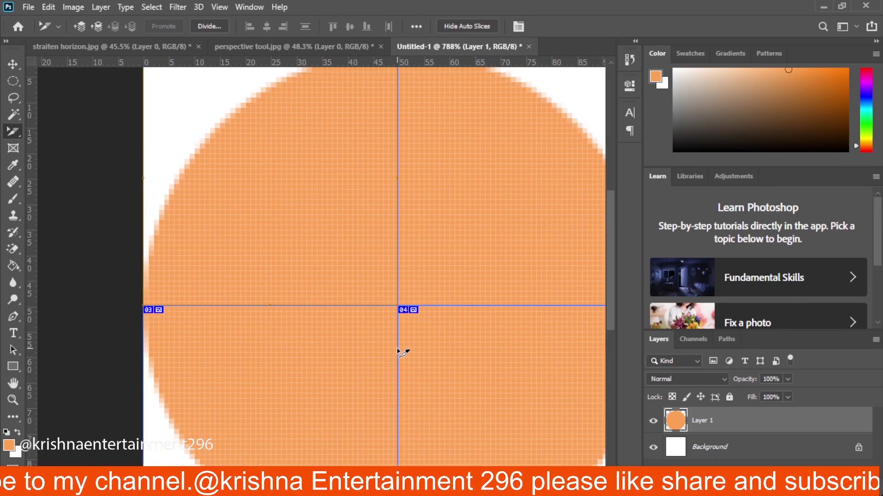
scroll(405, 353, "down", 1)
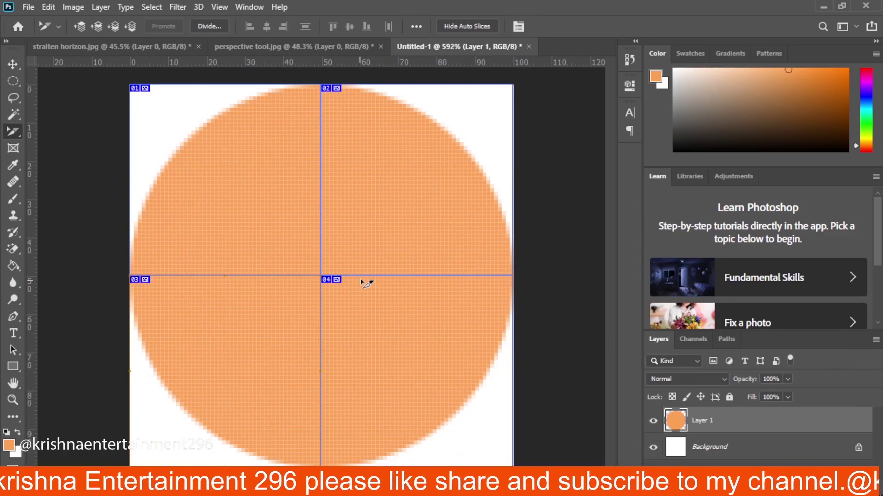
Step: Try moving slice 02 and 05 edges, undo to the 2×2 layout, and preview in Save for Web
left_click(363, 275)
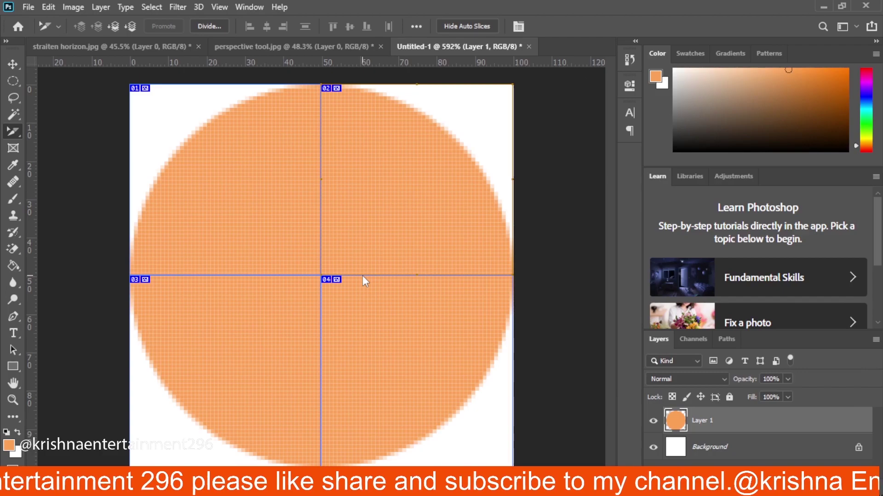
left_click_drag(366, 276, 407, 259)
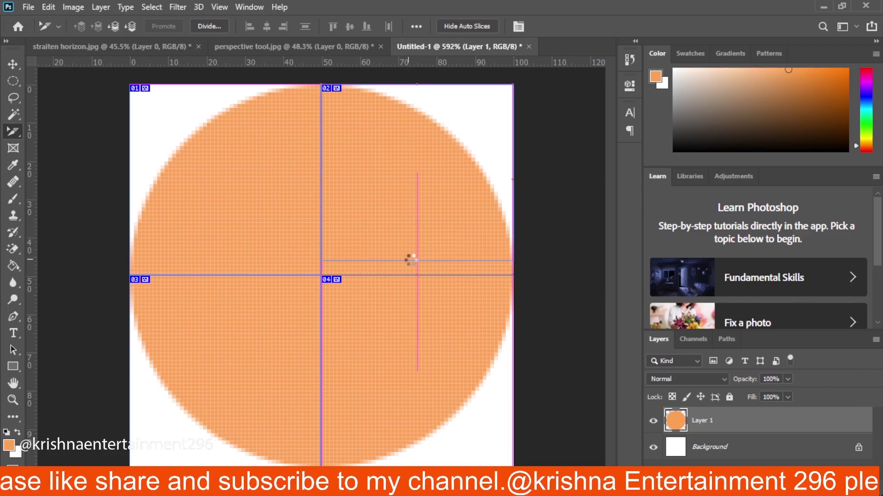
key("ctrl+minus")
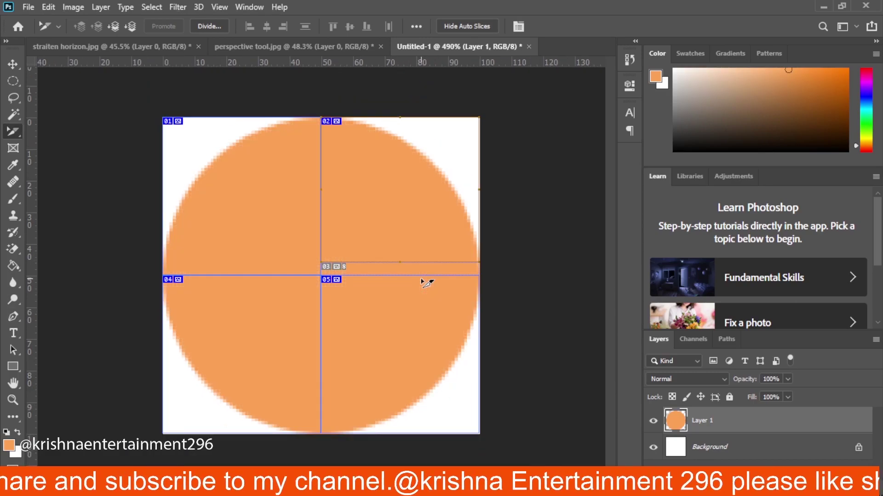
left_click(422, 282)
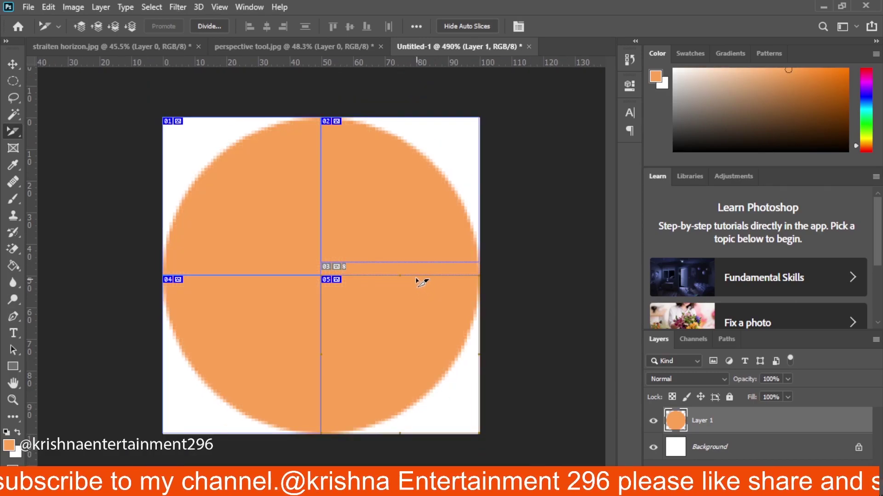
left_click_drag(400, 276, 429, 309)
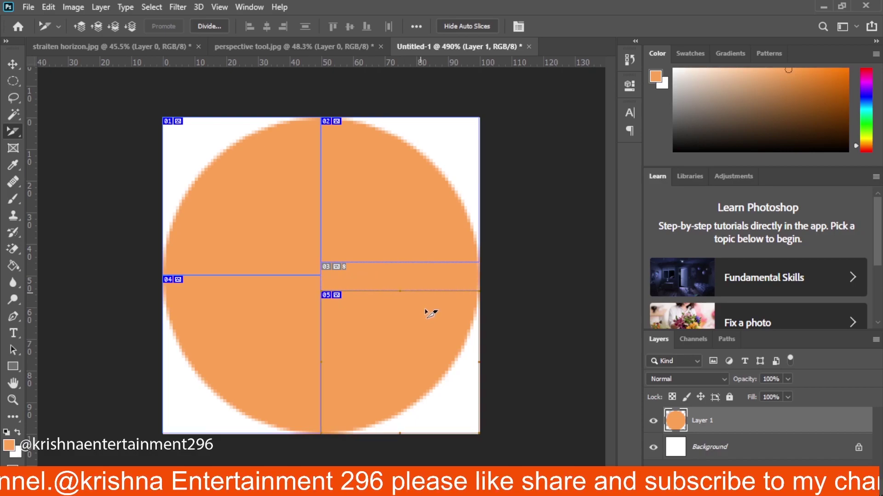
key("ctrl+z")
scroll(335, 210, "down", 1)
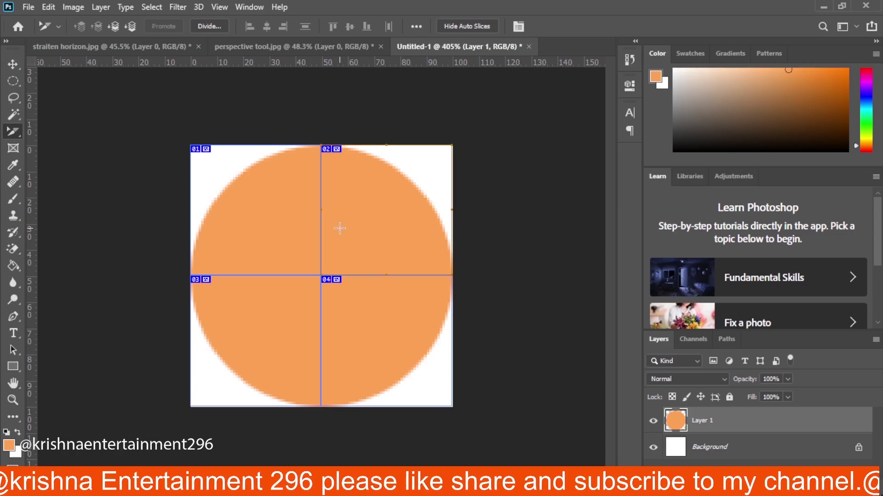
key("ctrl+alt+shift+s")
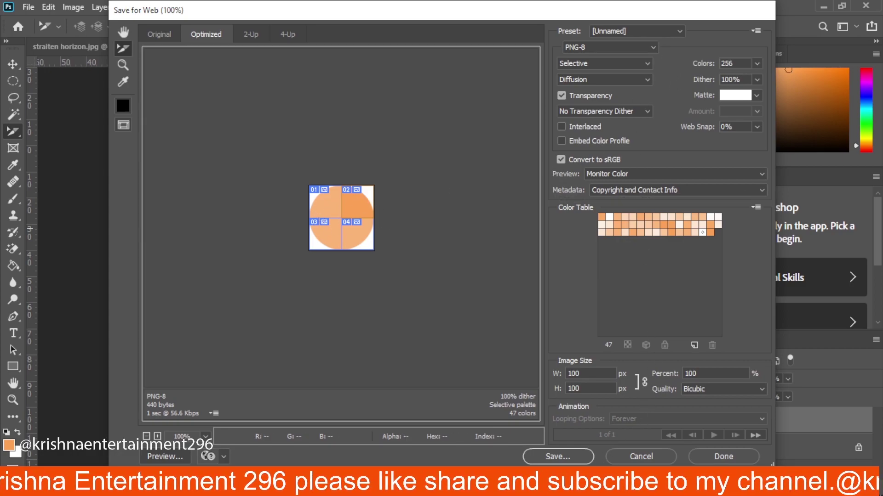
Step: Save the optimized slice images, browsing to the Desktop
left_click(563, 457)
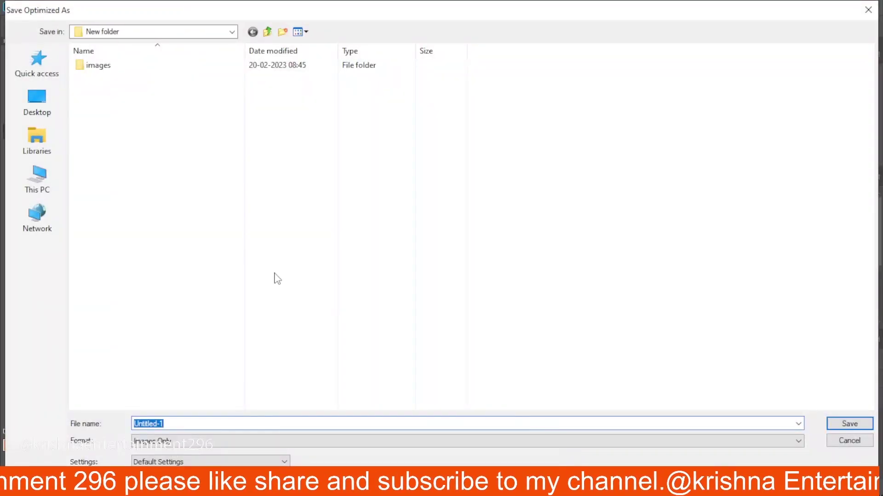
left_click(48, 99)
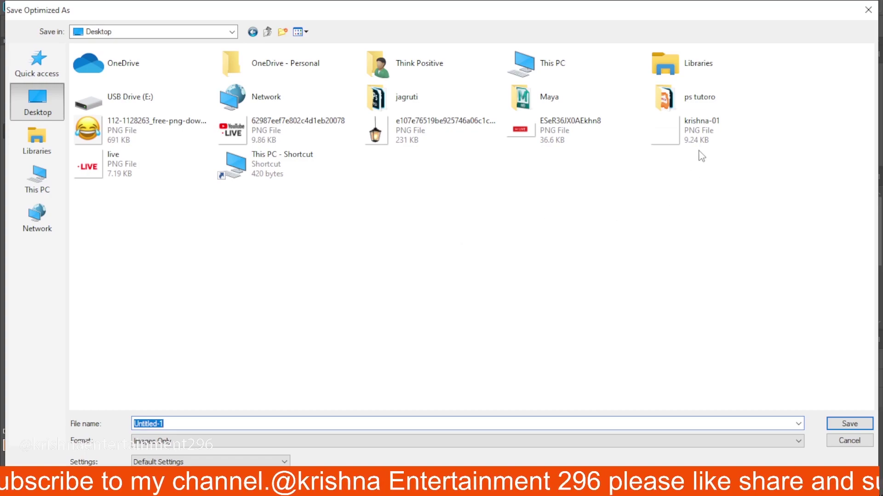
Step: Inside ps tutoro, create a new folder named SLICE and save the slice images there
double_click(688, 103)
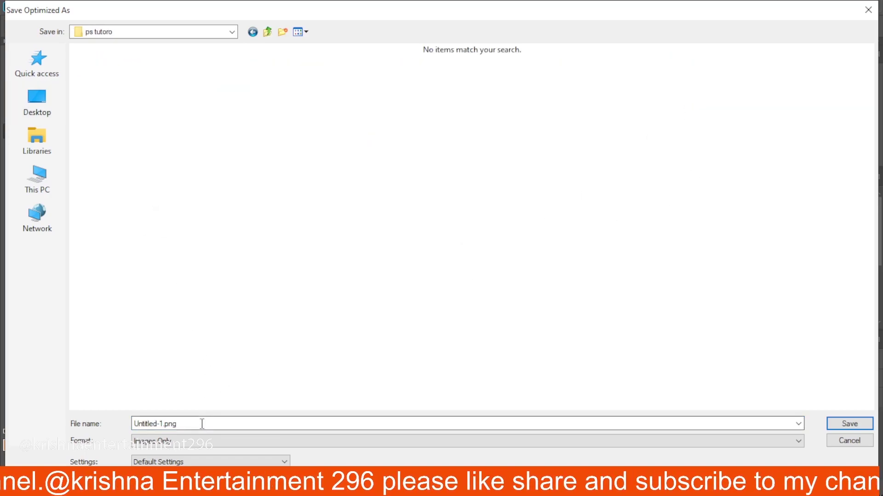
right_click(167, 174)
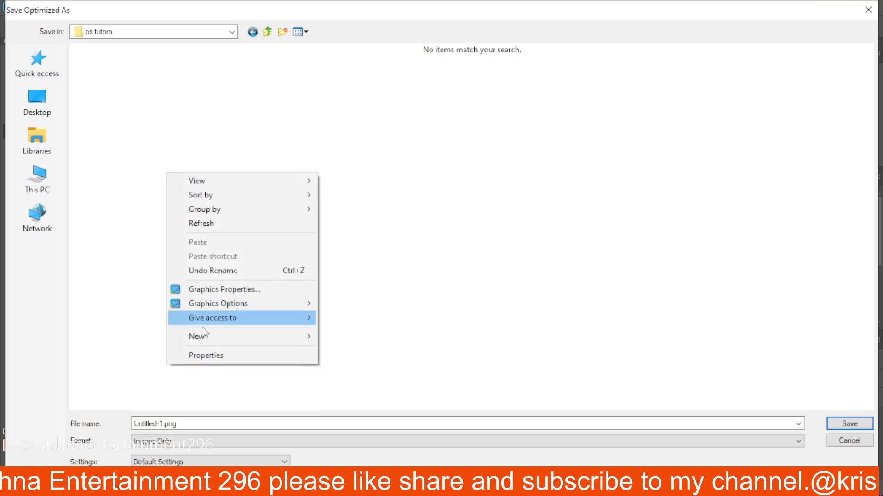
mouse_move(197, 336)
left_click(362, 104)
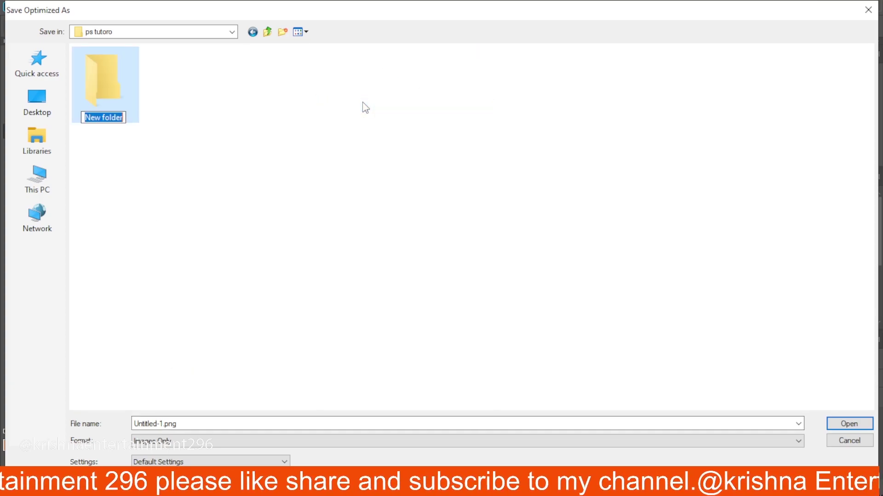
type("SLICE")
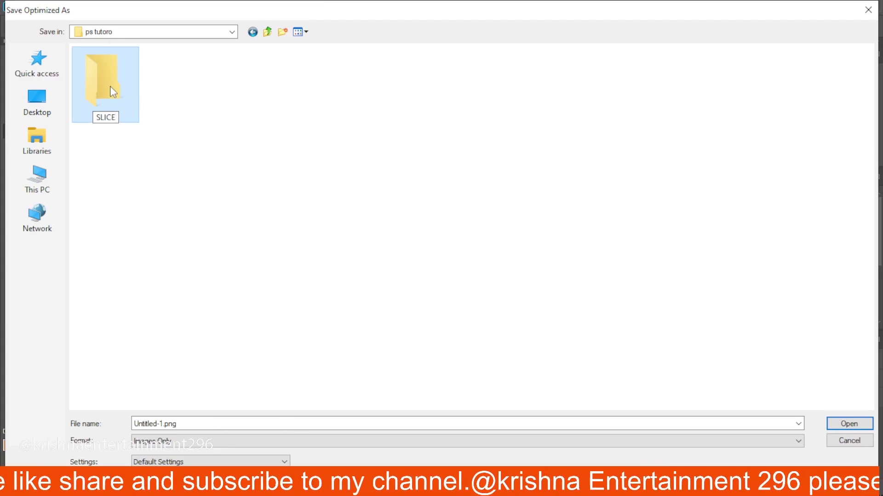
key("Return")
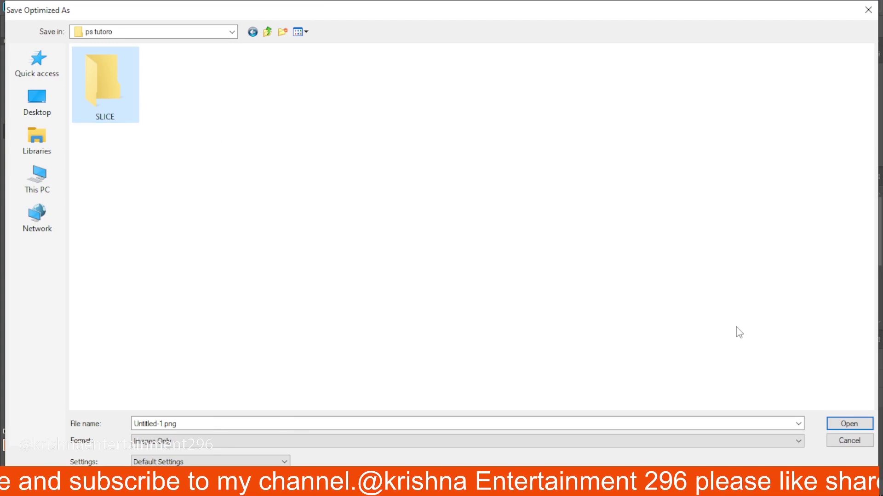
left_click(847, 424)
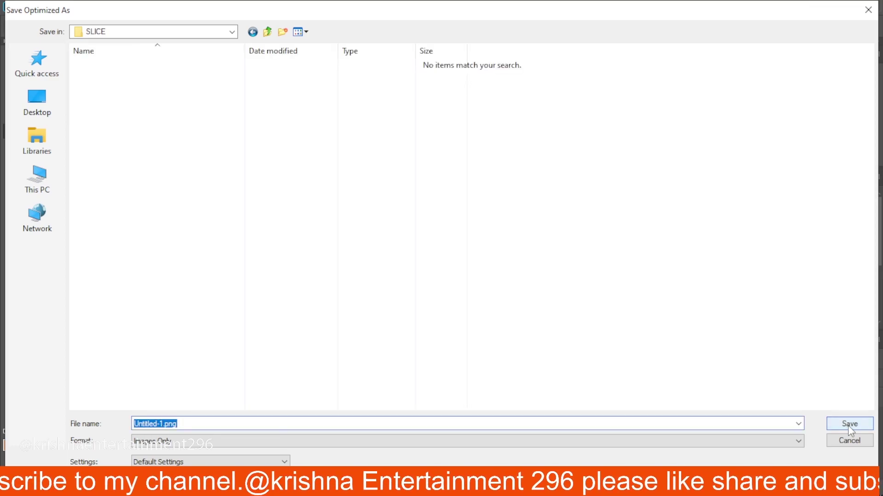
left_click(848, 424)
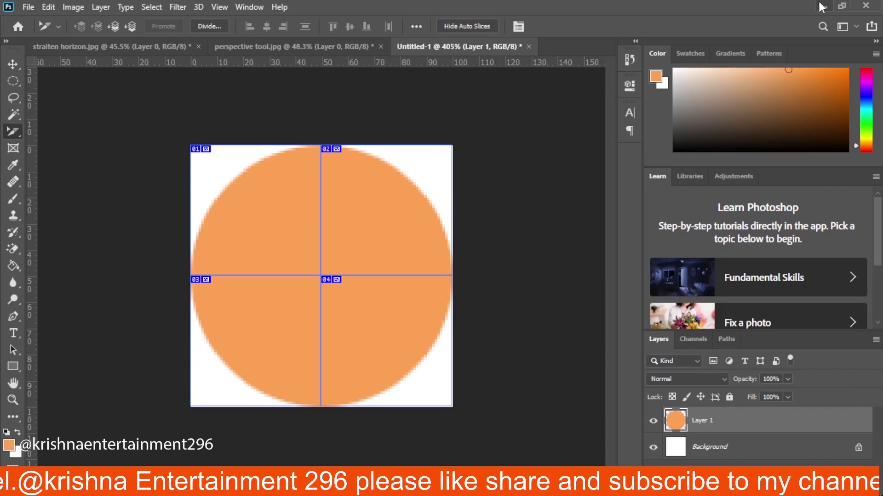
Step: Minimize Photoshop and open SLICE > images to view the four quarter-circle PNGs
left_click(823, 6)
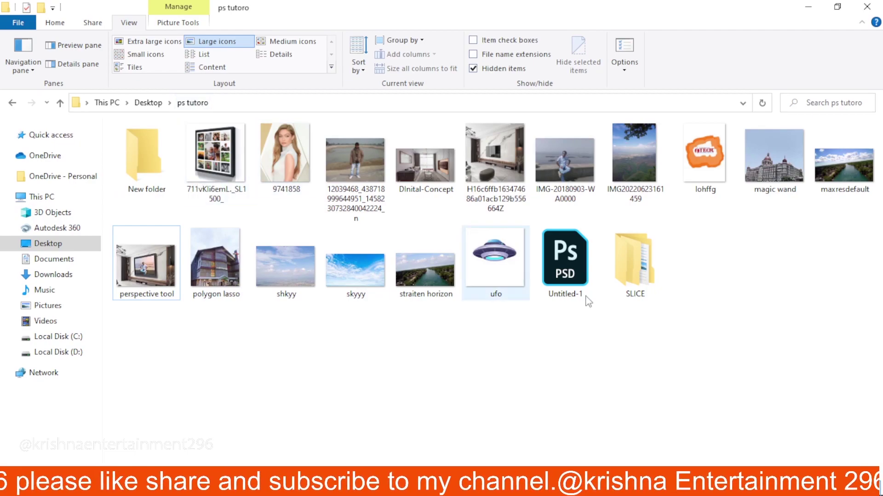
left_click(641, 275)
double_click(641, 275)
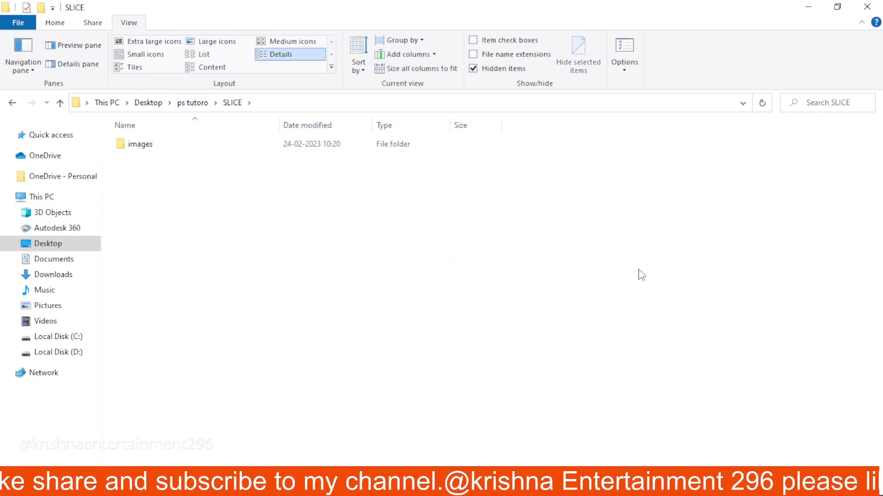
double_click(143, 145)
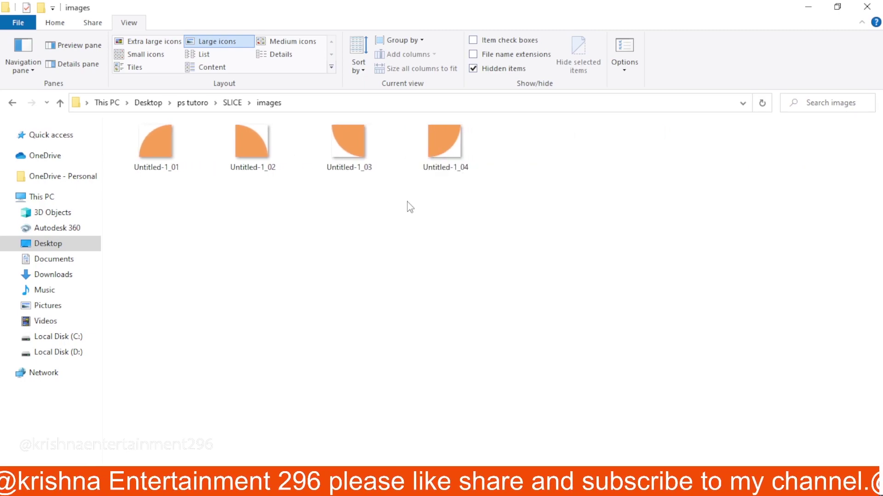
key("ctrl+shift+3")
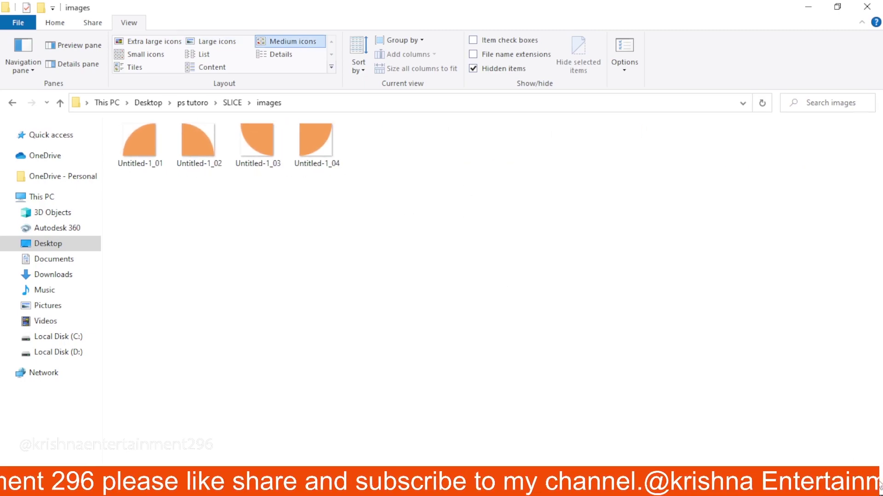
key("ctrl+shift+2")
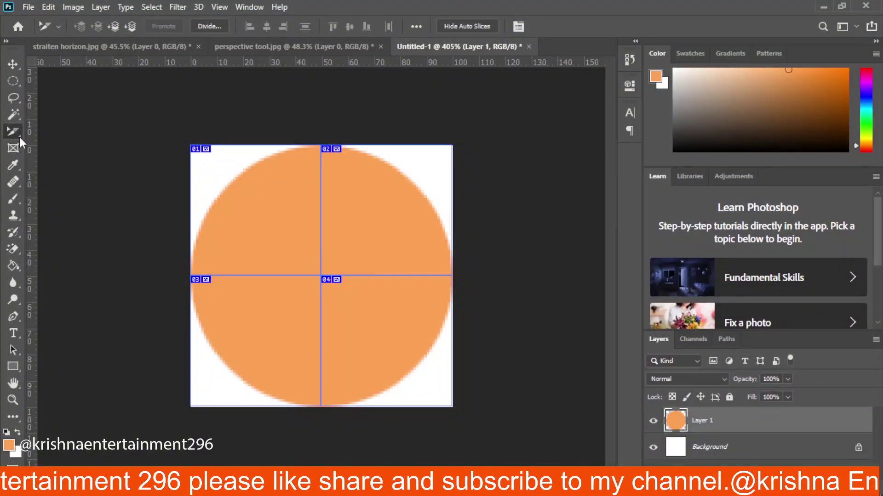
Step: Dismiss the slicing tools menu and bring the straiten horizon.jpg river photo to the front
right_click(20, 137)
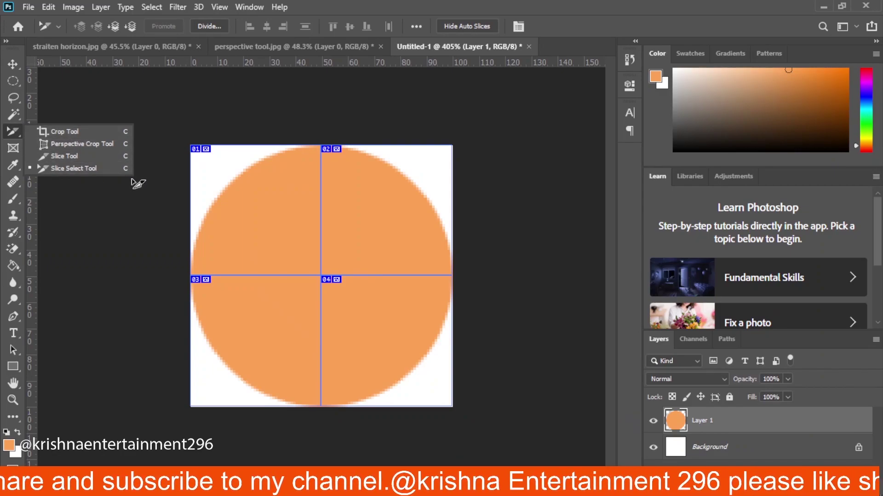
left_click(255, 48)
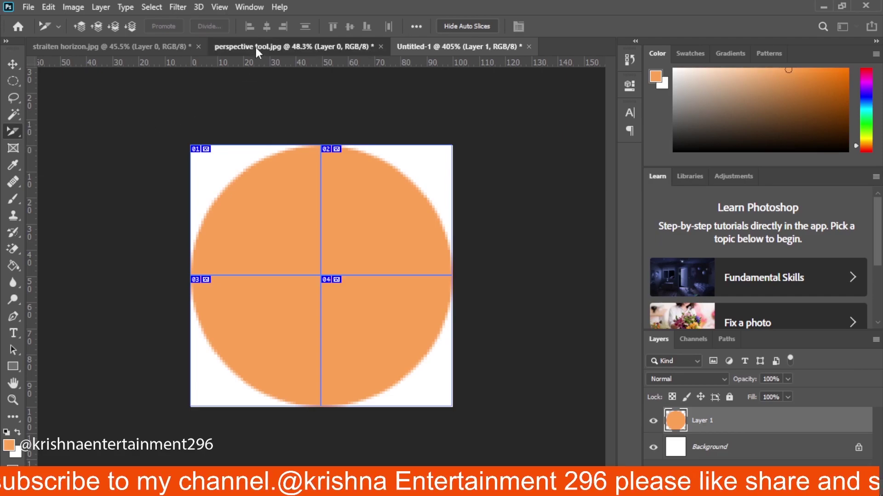
left_click(148, 46)
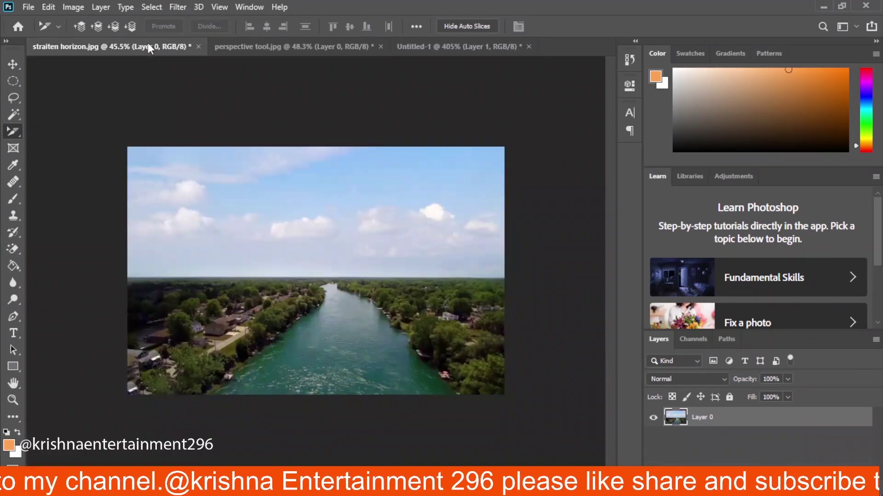